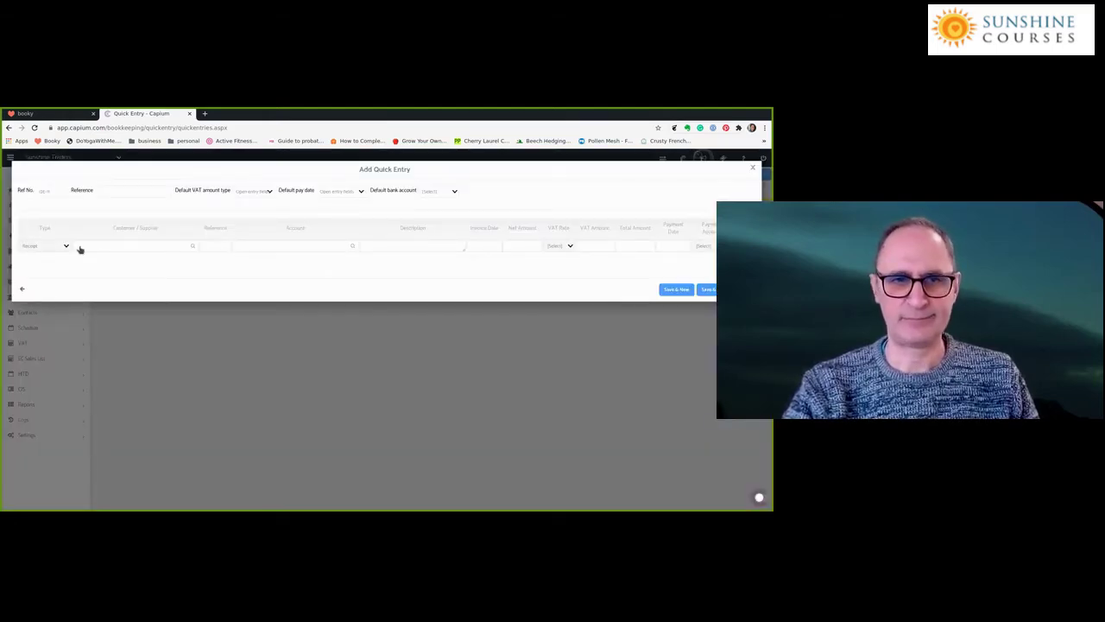
Set the quick entry's type to Payment and its account to Telephone, Fax & Internet.
left_click(66, 247)
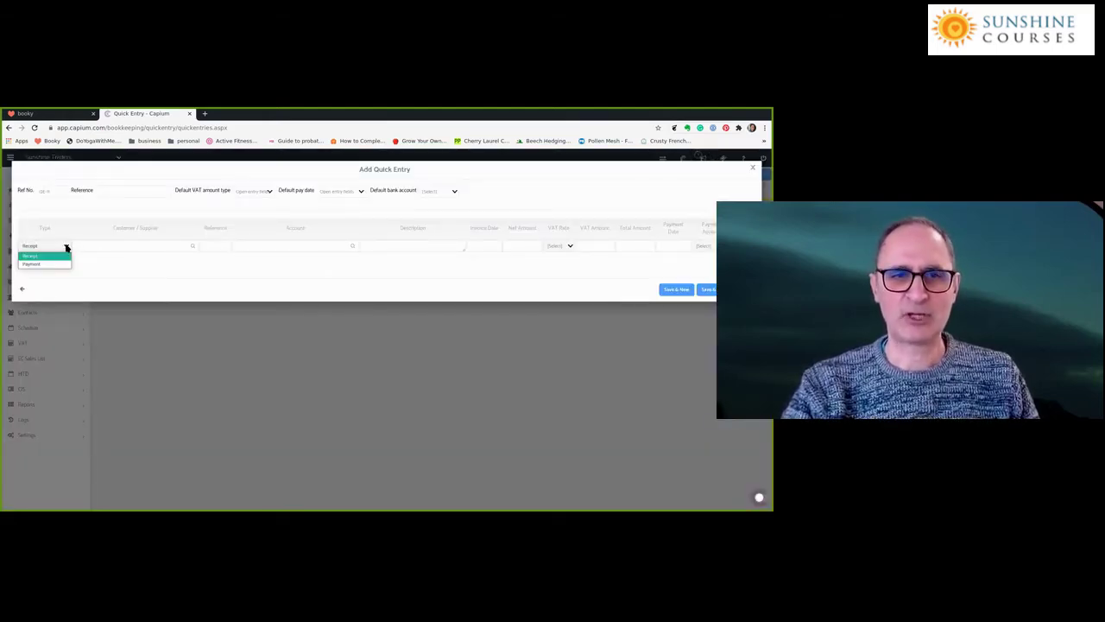
left_click(43, 263)
left_click(284, 249)
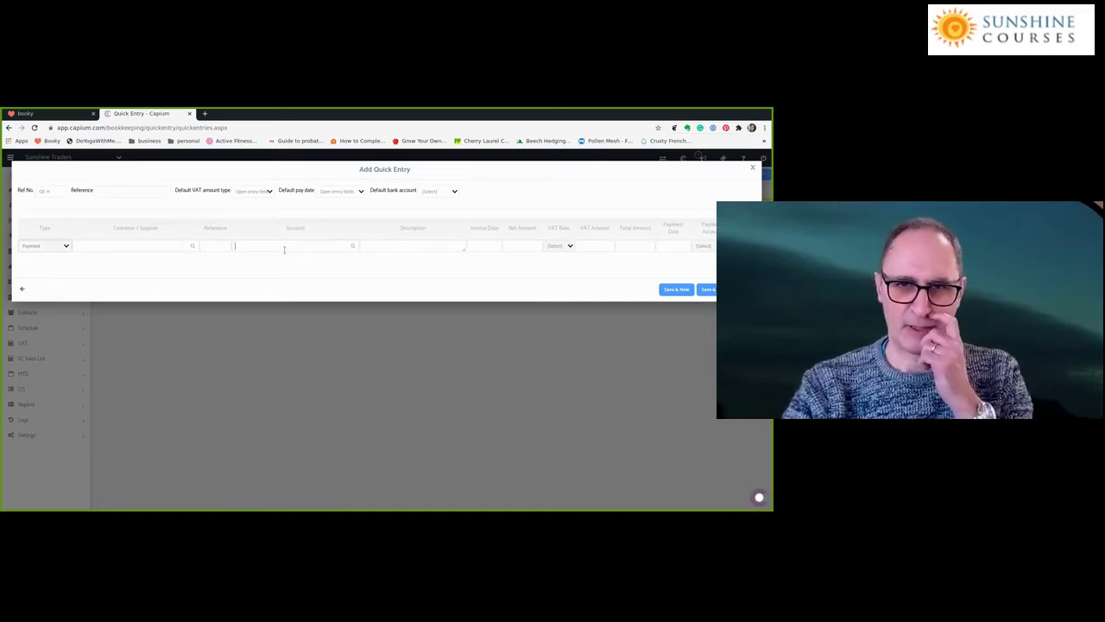
type("1")
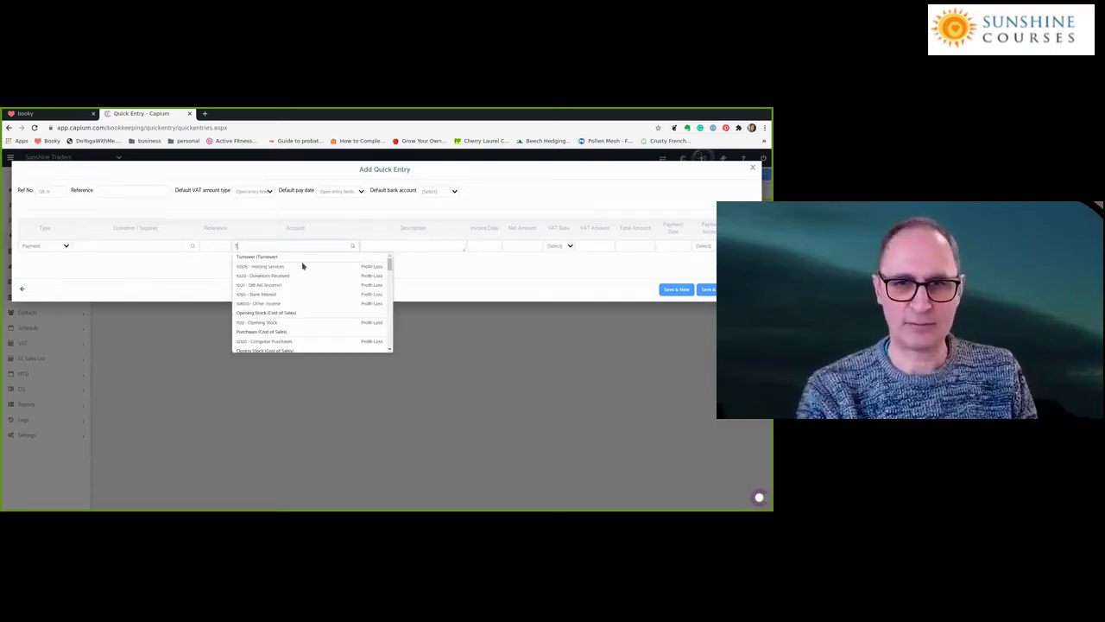
type("elepho")
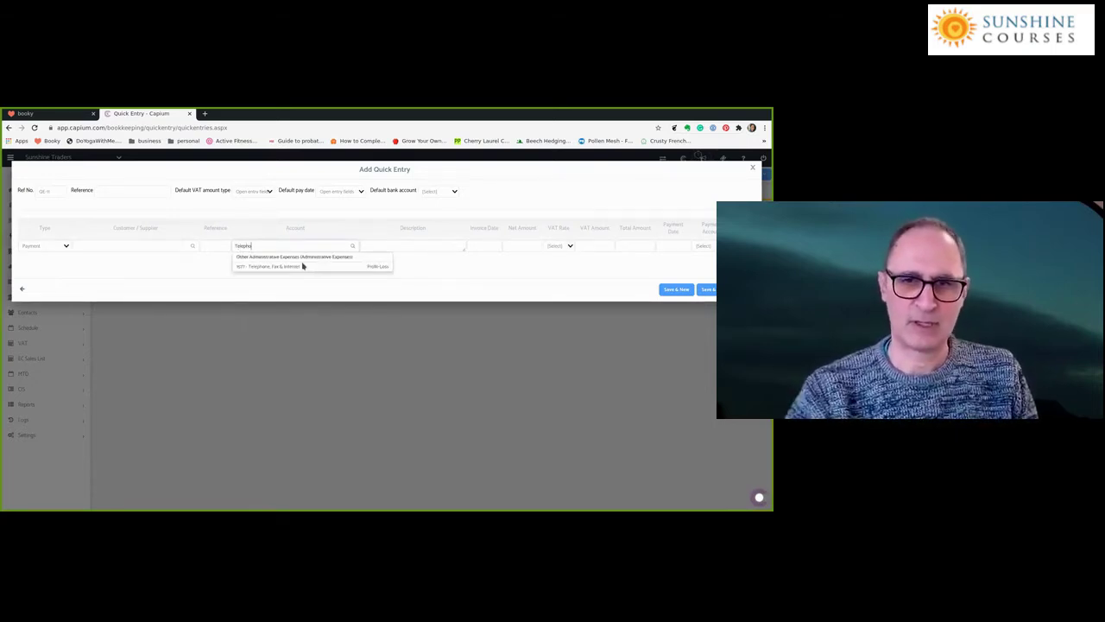
left_click(288, 266)
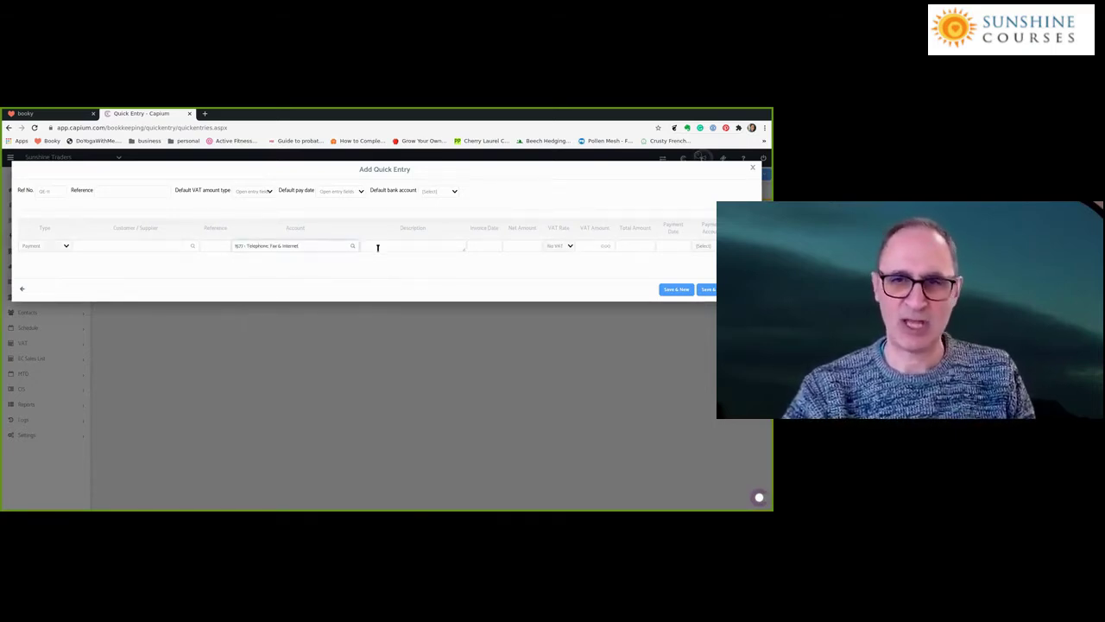
Describe the quick entry line as "BT Accrual for Jan invoice not yet received".
left_click(377, 248)
type("Accoun")
type(" for Jan Invoice not yet received")
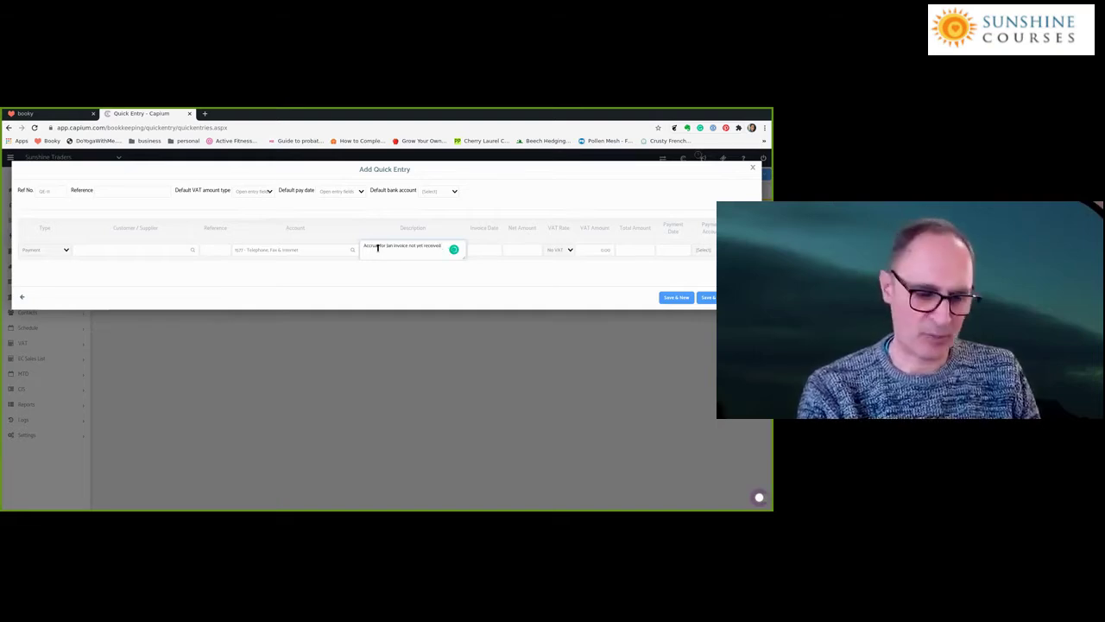
type("BT")
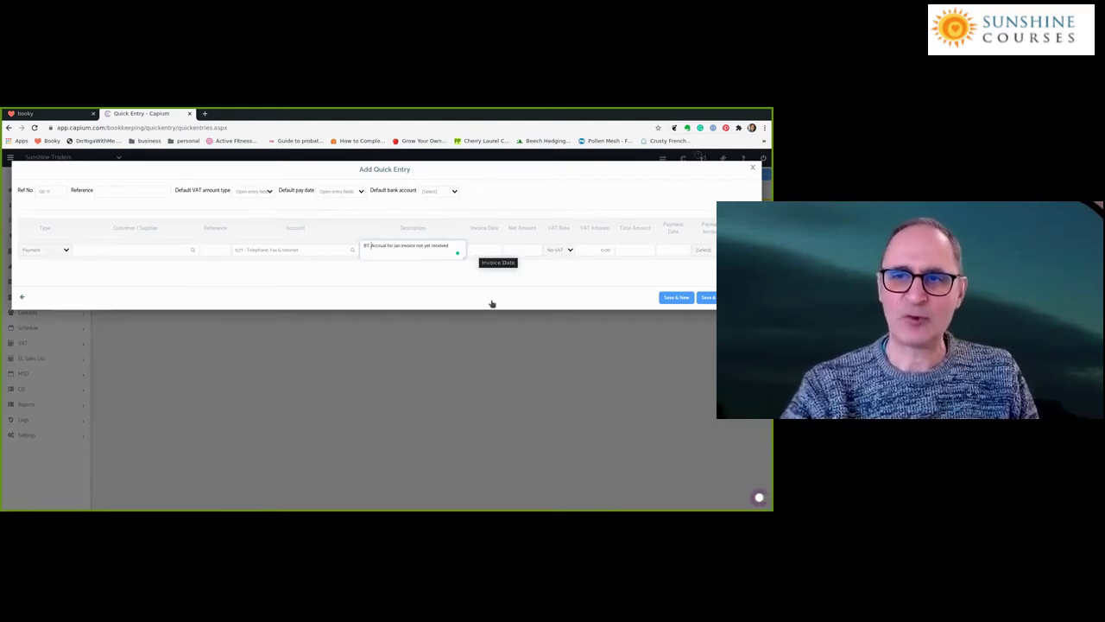
Set the quick entry's invoice date to 31/01/2021 and its net amount to 1000.
key("Tab")
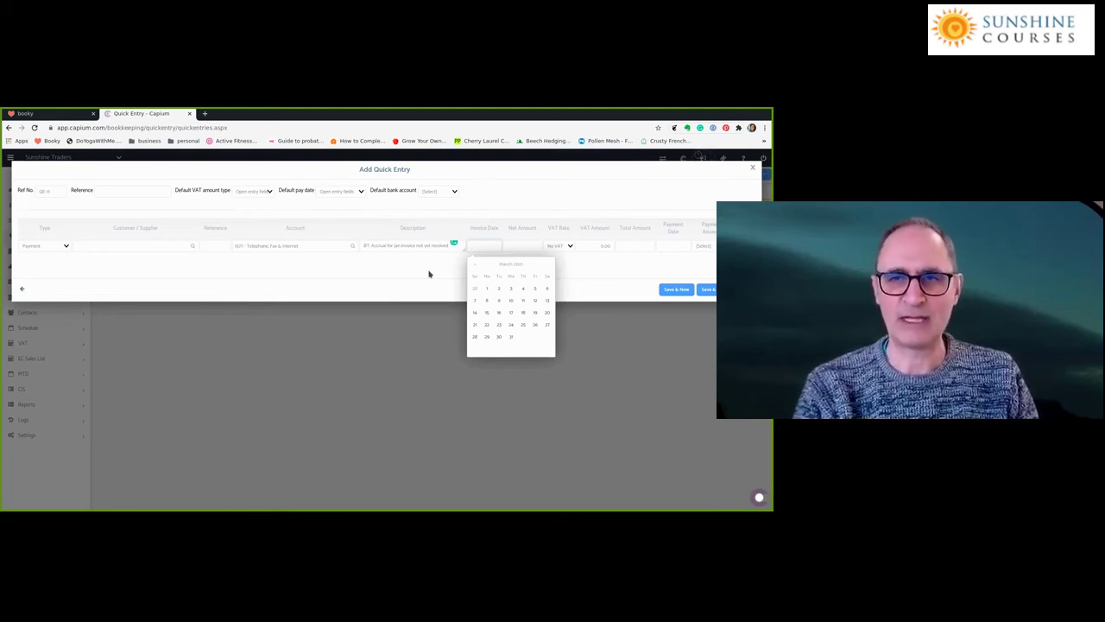
type("17/03/2021")
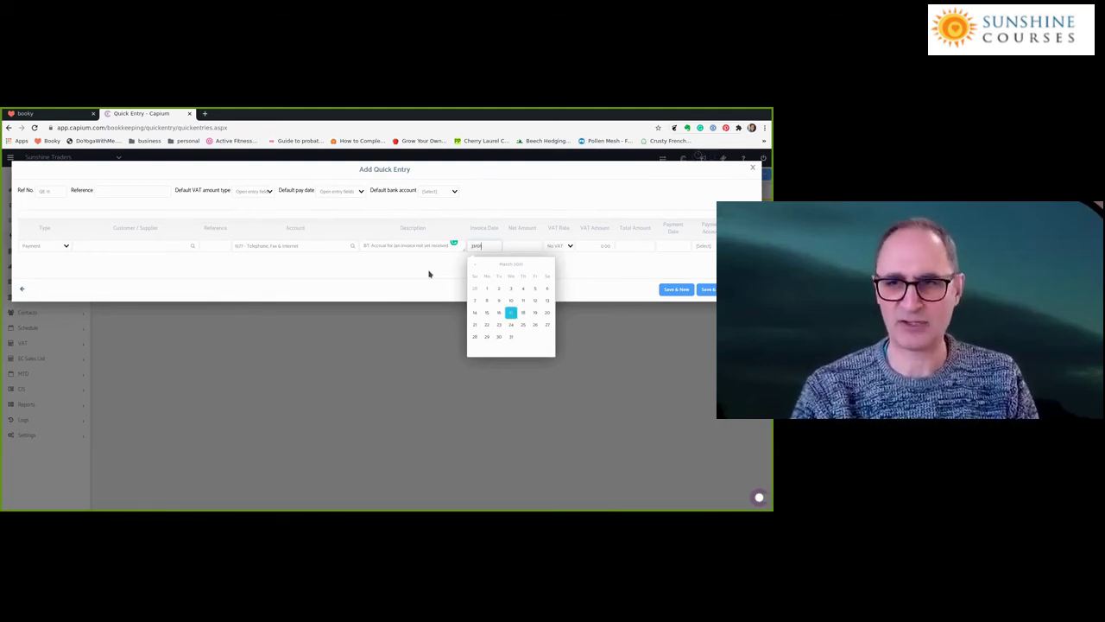
key("Tab")
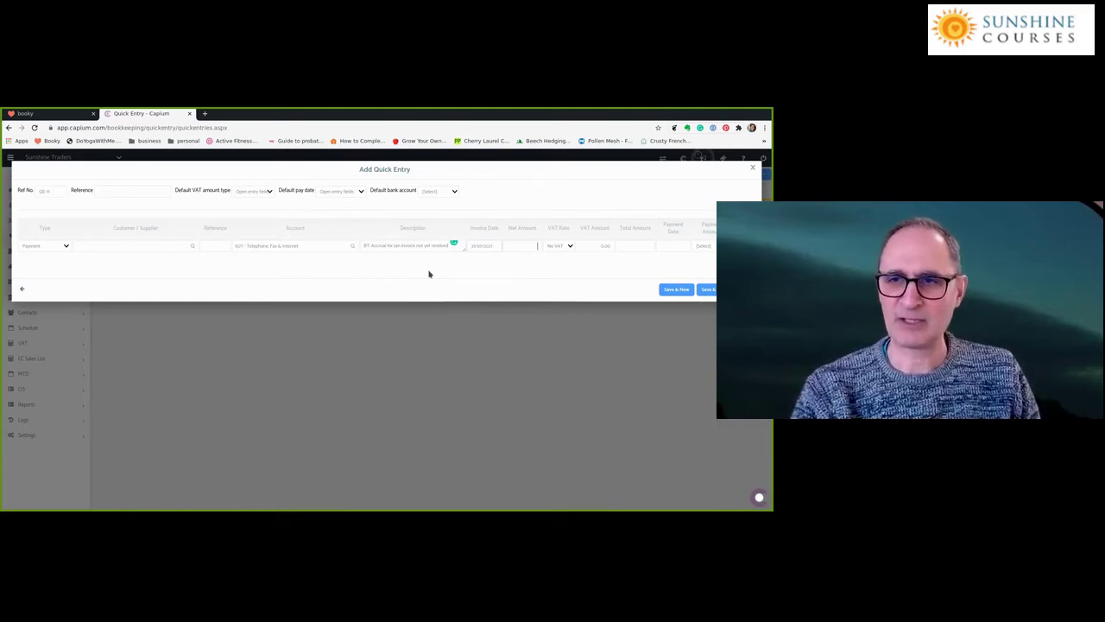
type("1000")
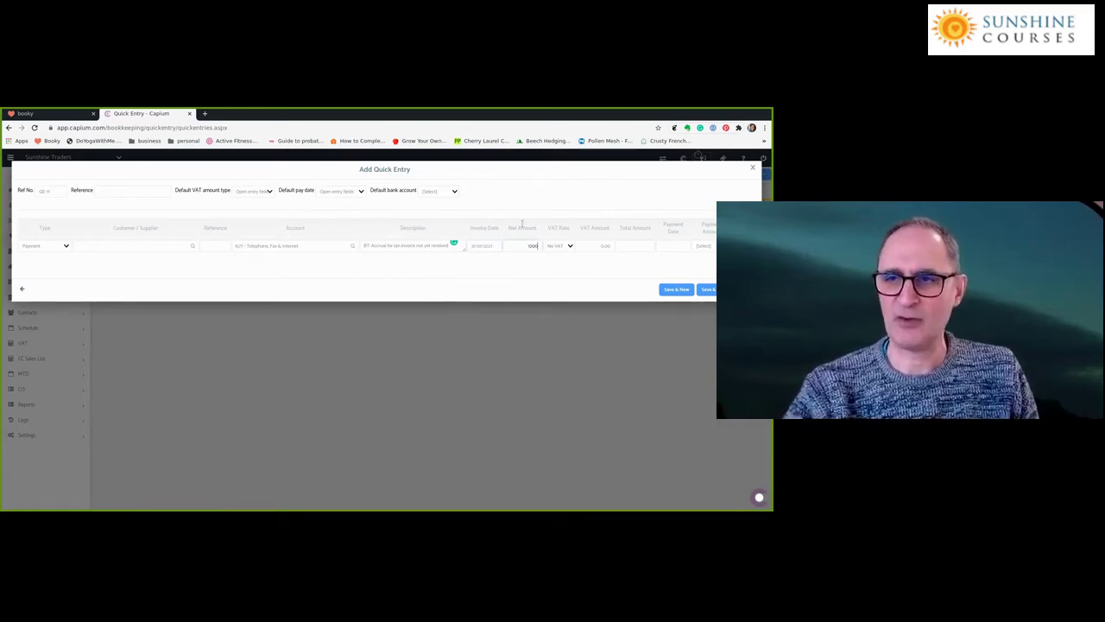
Set the quick entry's payment date to 31/01/2021.
left_click(705, 248)
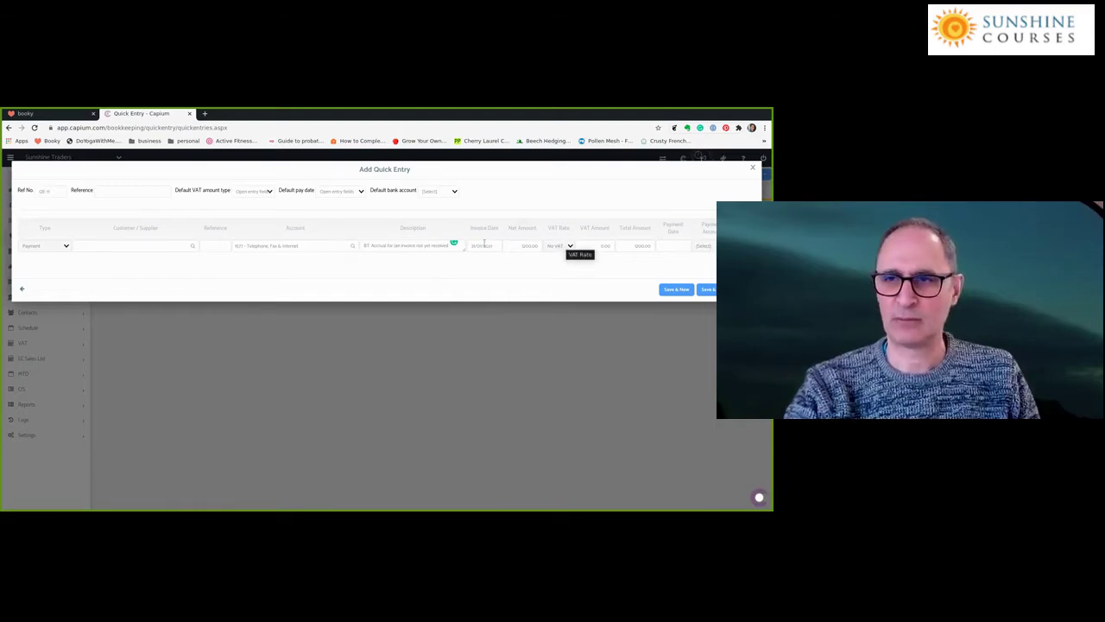
left_click(482, 246)
key("Tab")
type("31/01/2021")
key("Tab")
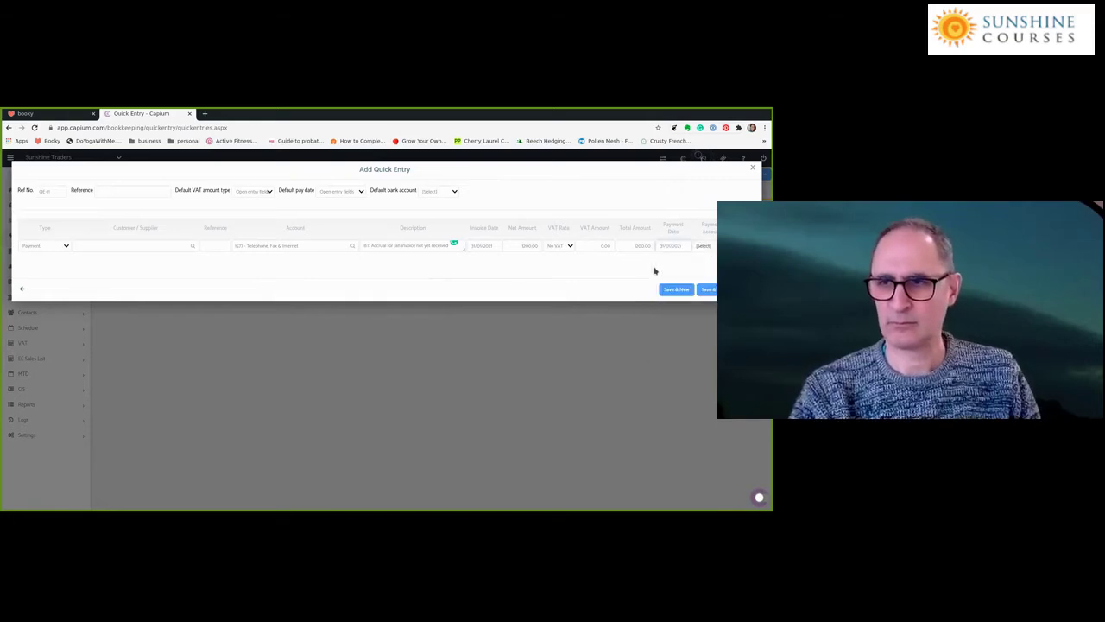
Choose the bank account as the quick entry's payment account and close the entry without saving.
left_click(710, 248)
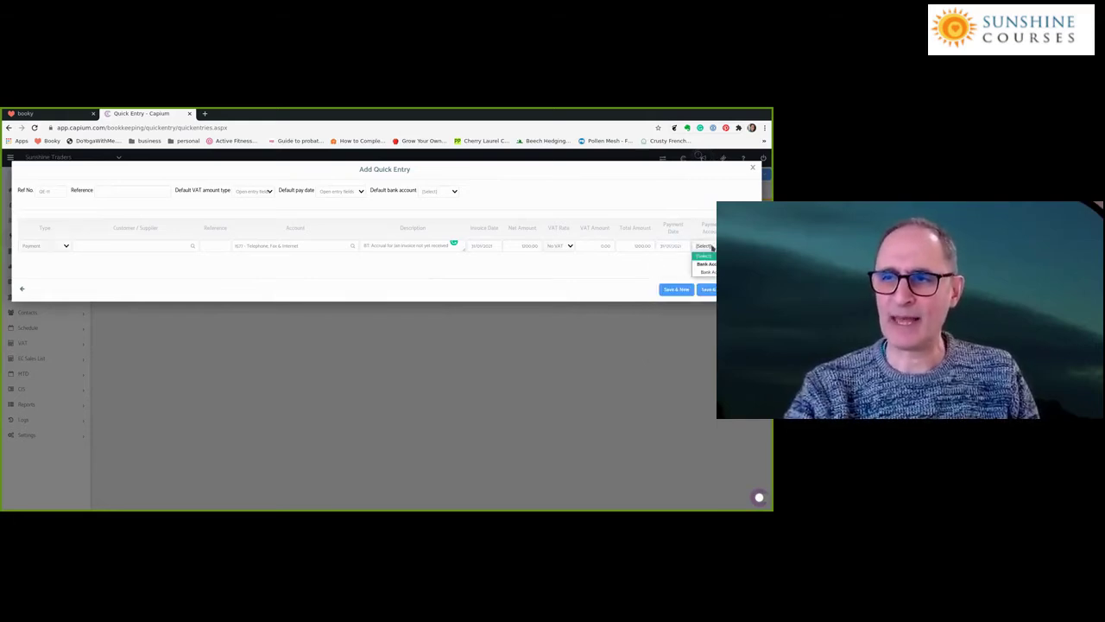
left_click(666, 274)
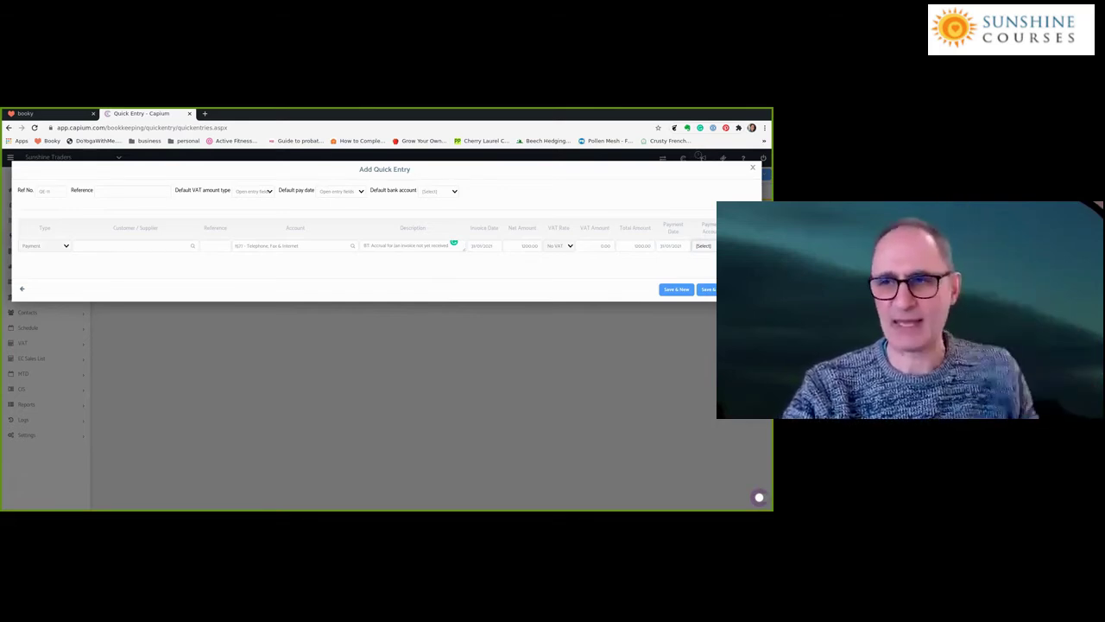
left_click(704, 247)
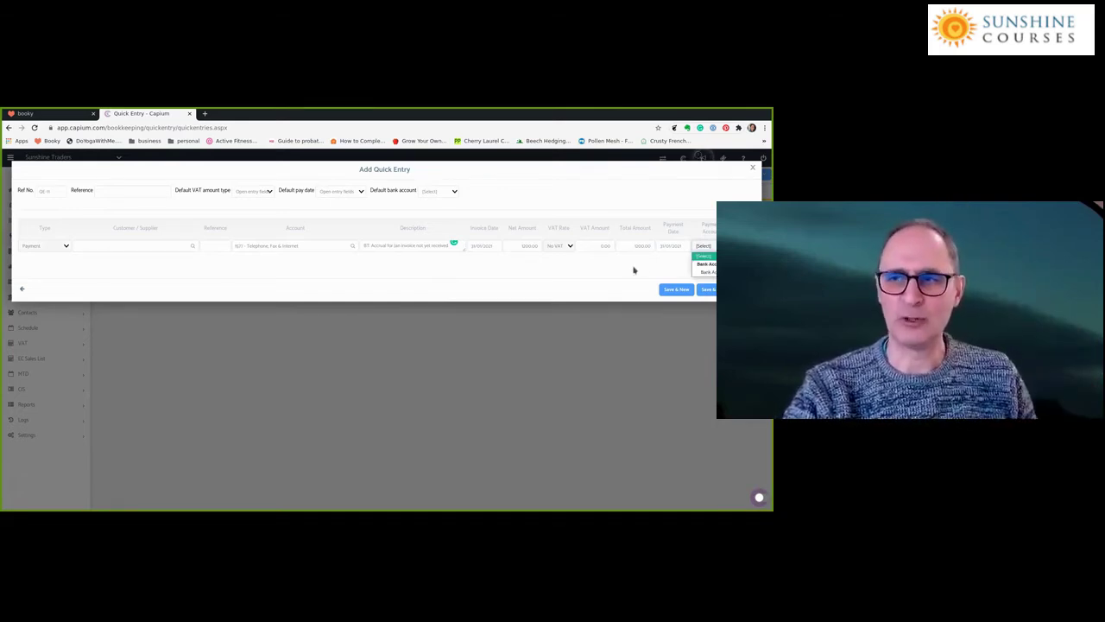
left_click(708, 254)
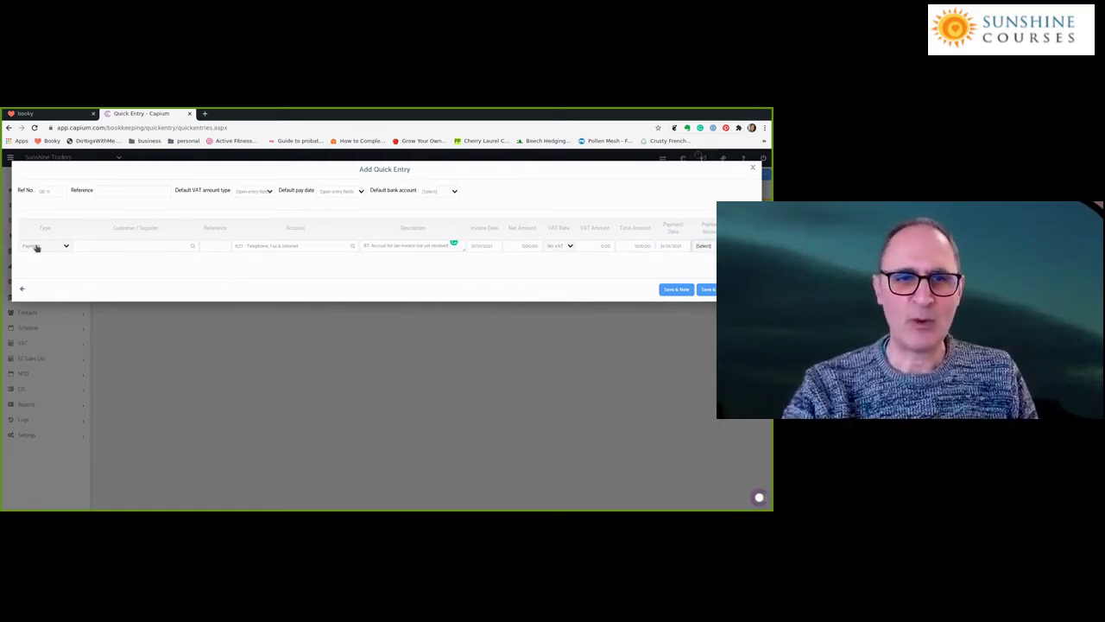
left_click(704, 246)
left_click(712, 271)
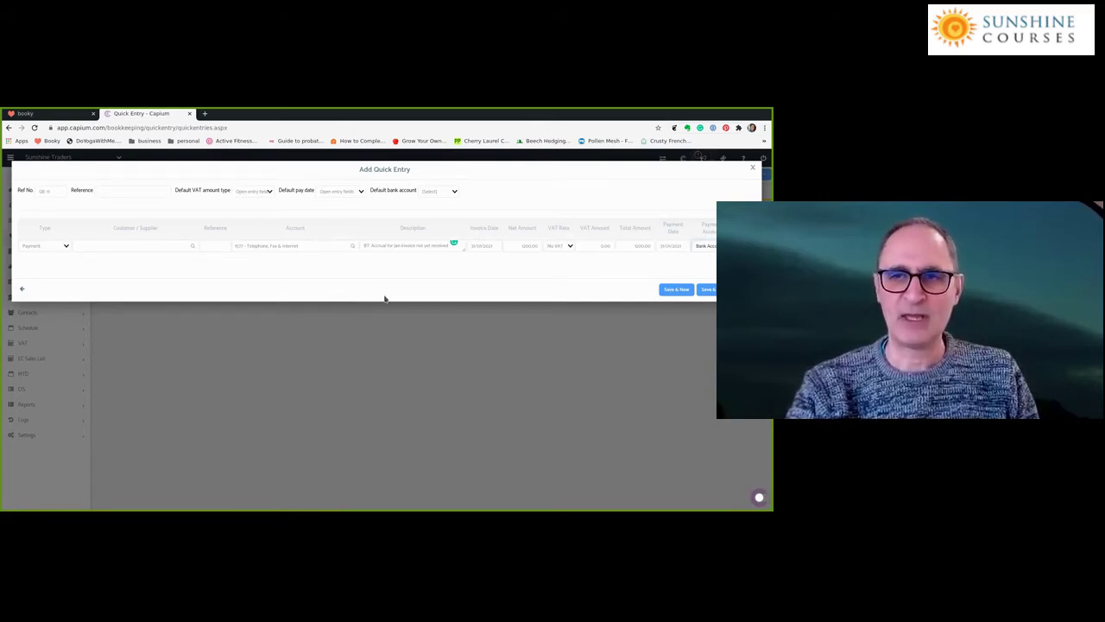
left_click(706, 246)
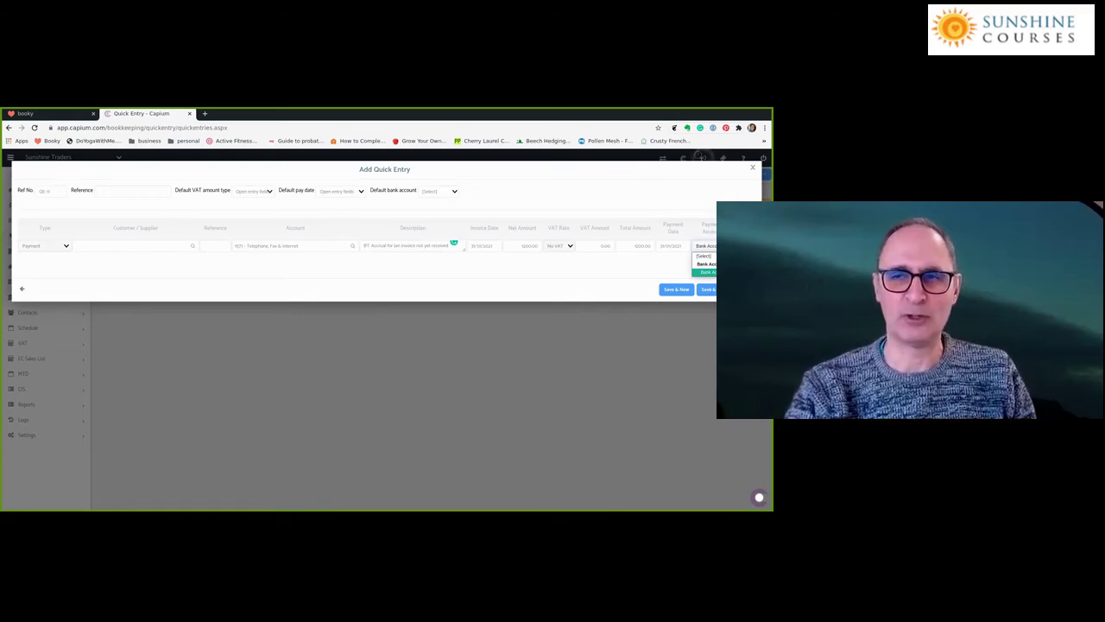
left_click(711, 271)
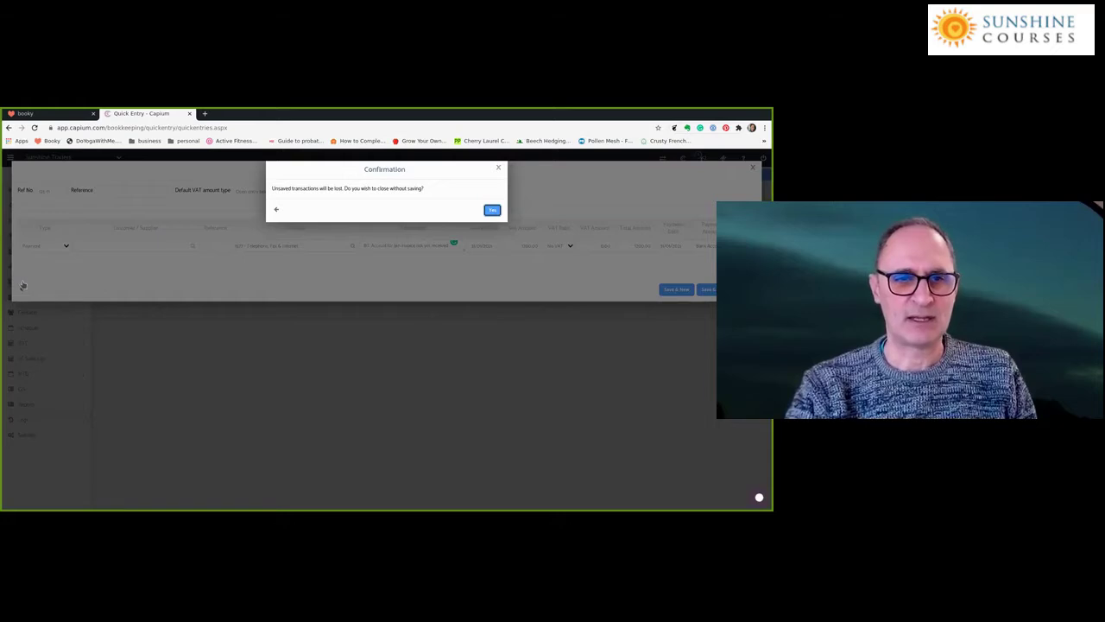
key("Return")
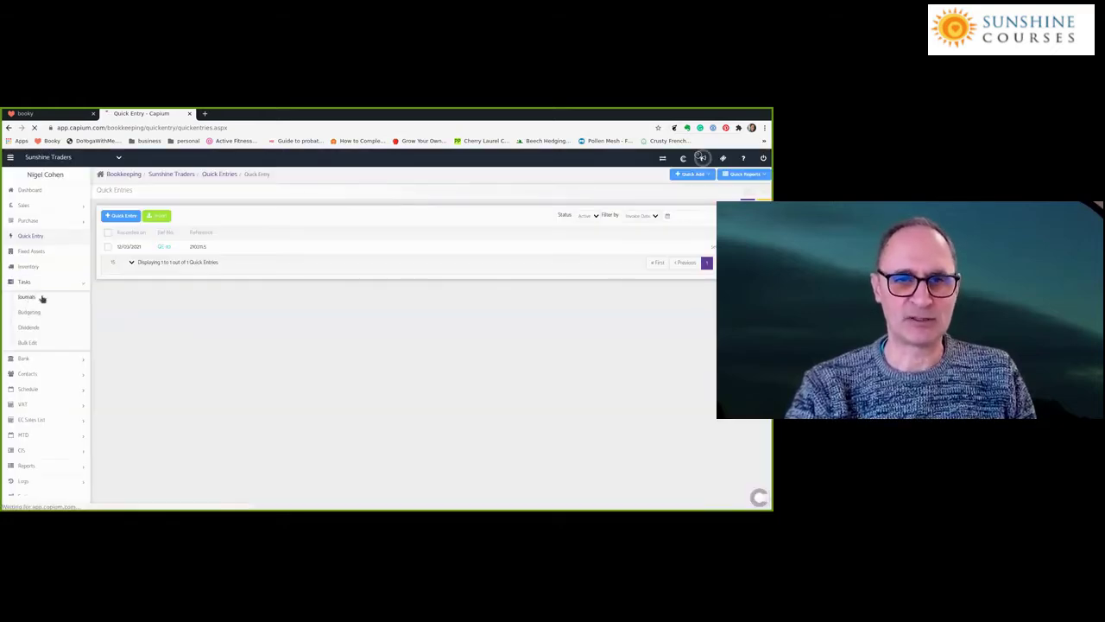
Add a new journal dated 31/01/2021 with the reference "January Accruals".
left_click(55, 301)
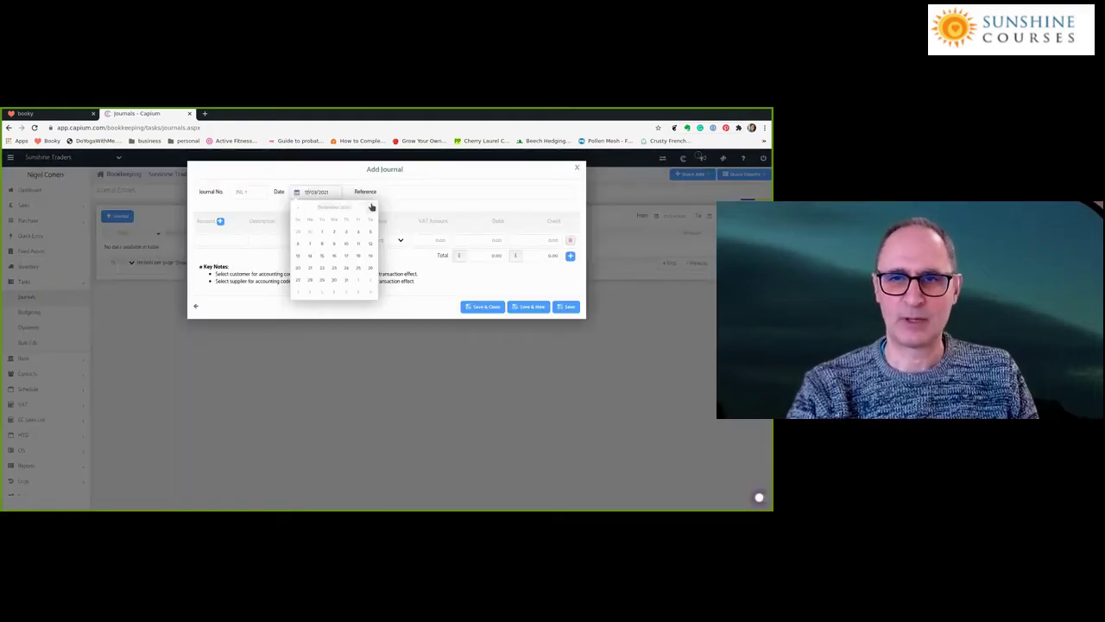
left_click(368, 200)
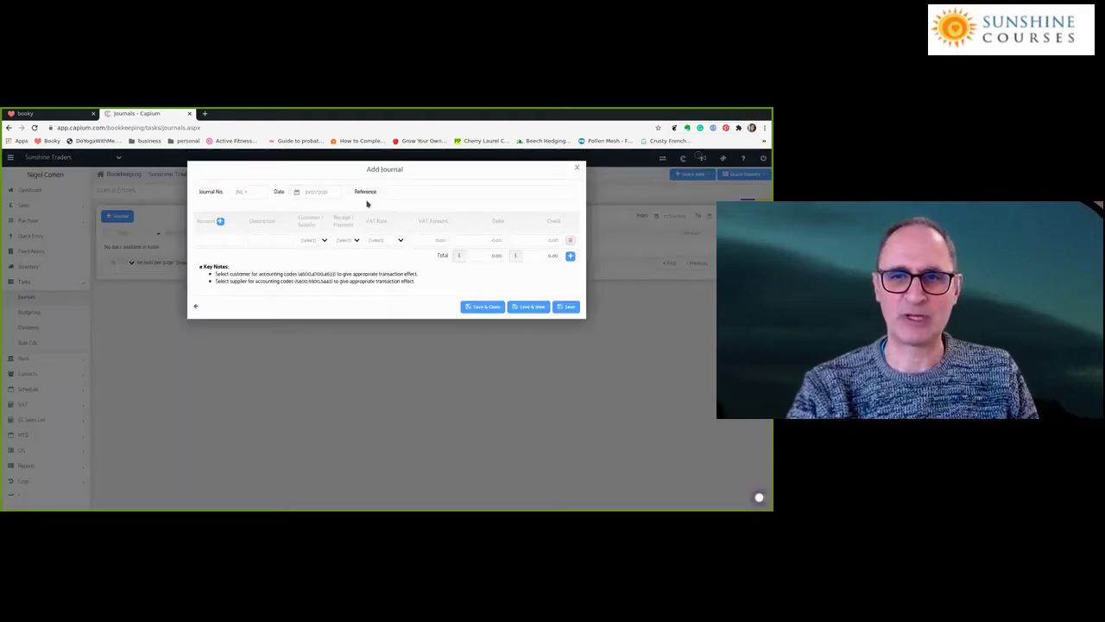
left_click(387, 194)
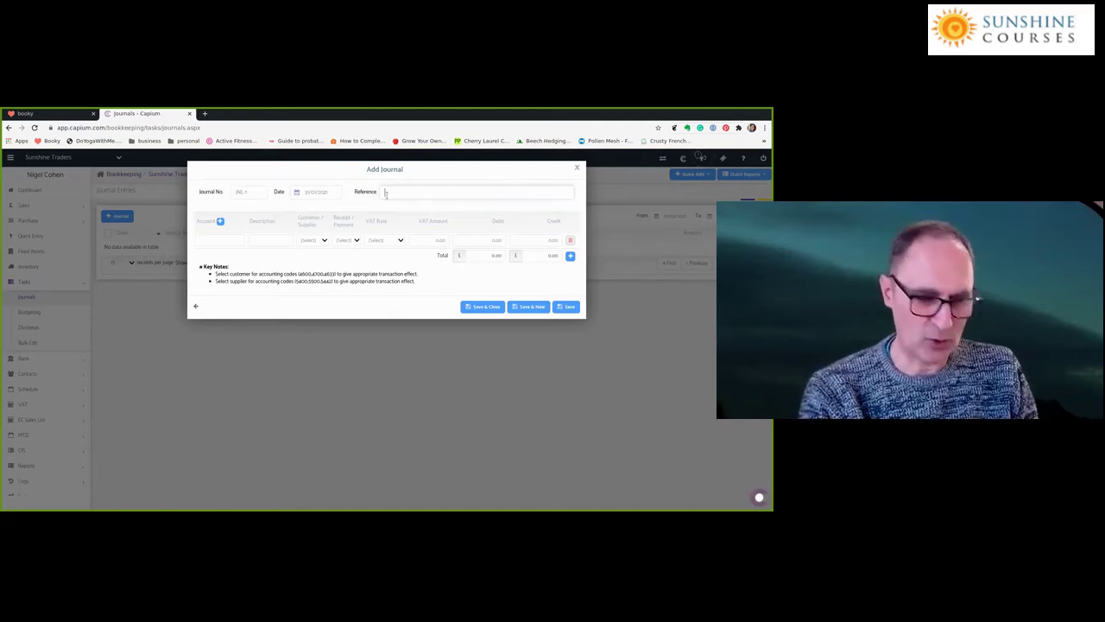
type("JANUA")
key("BackSpace")
key("BackSpace")
key("BackSpace")
key("BackSpace")
key("BackSpace")
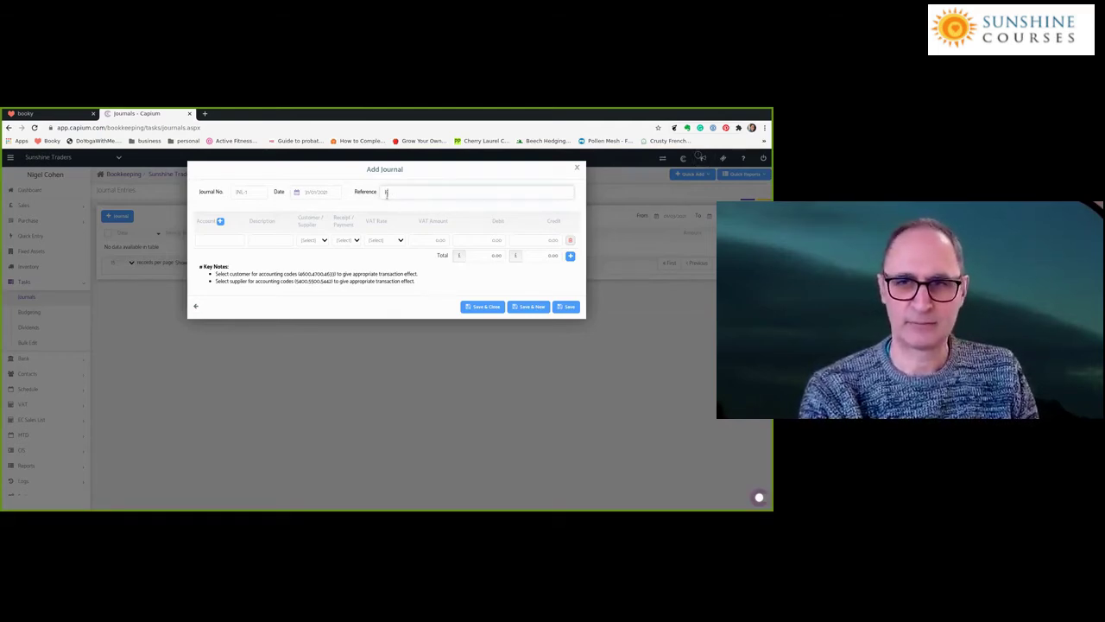
type("JANUARY")
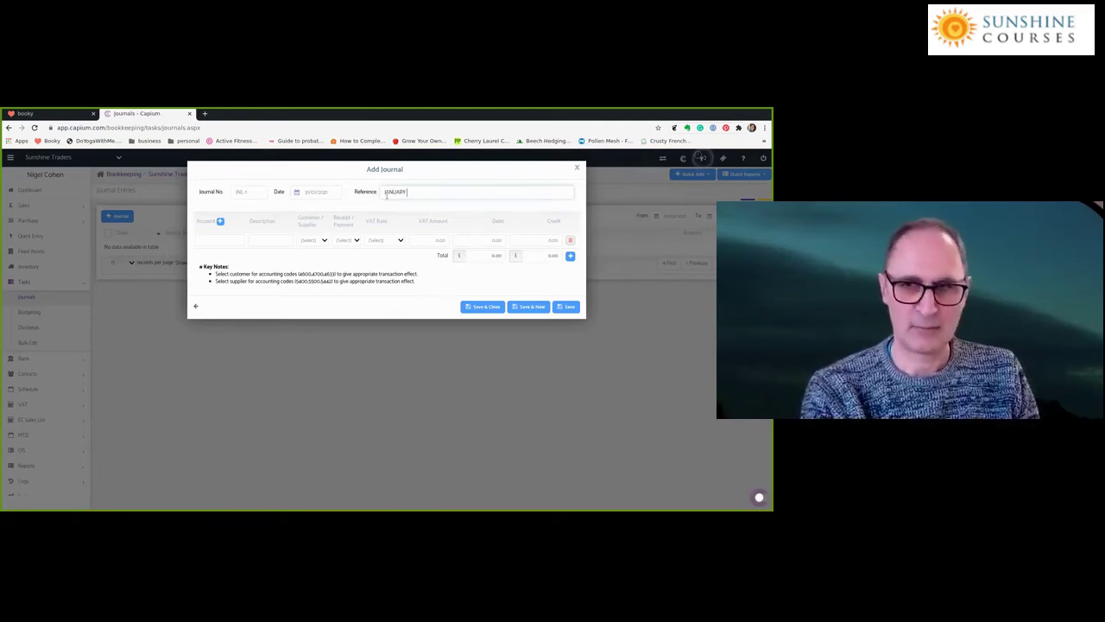
type("nuary Accru")
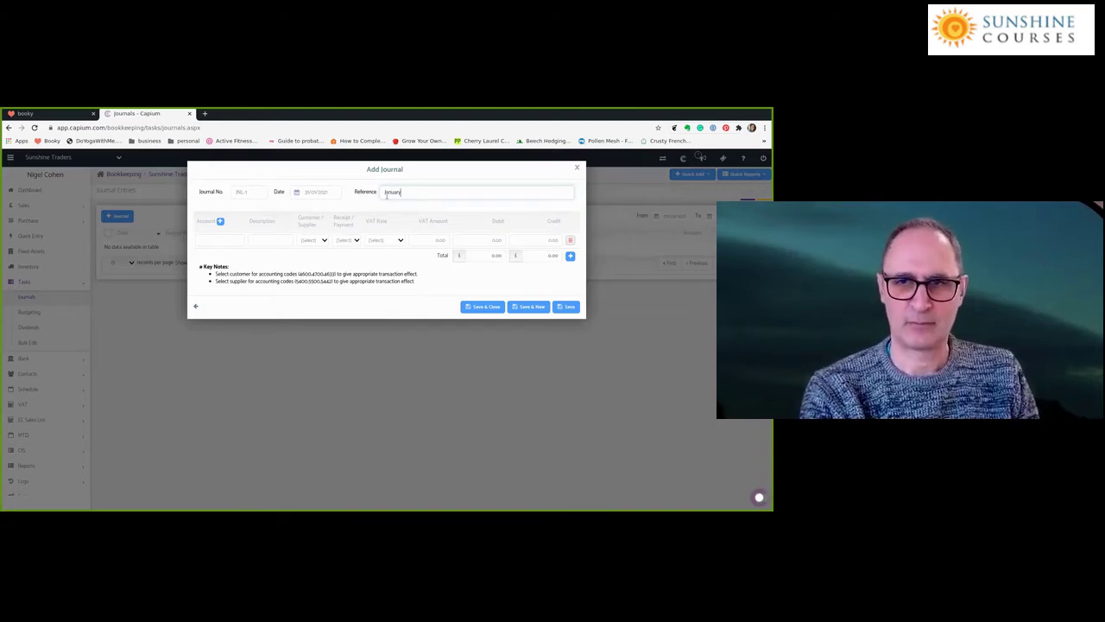
type("a")
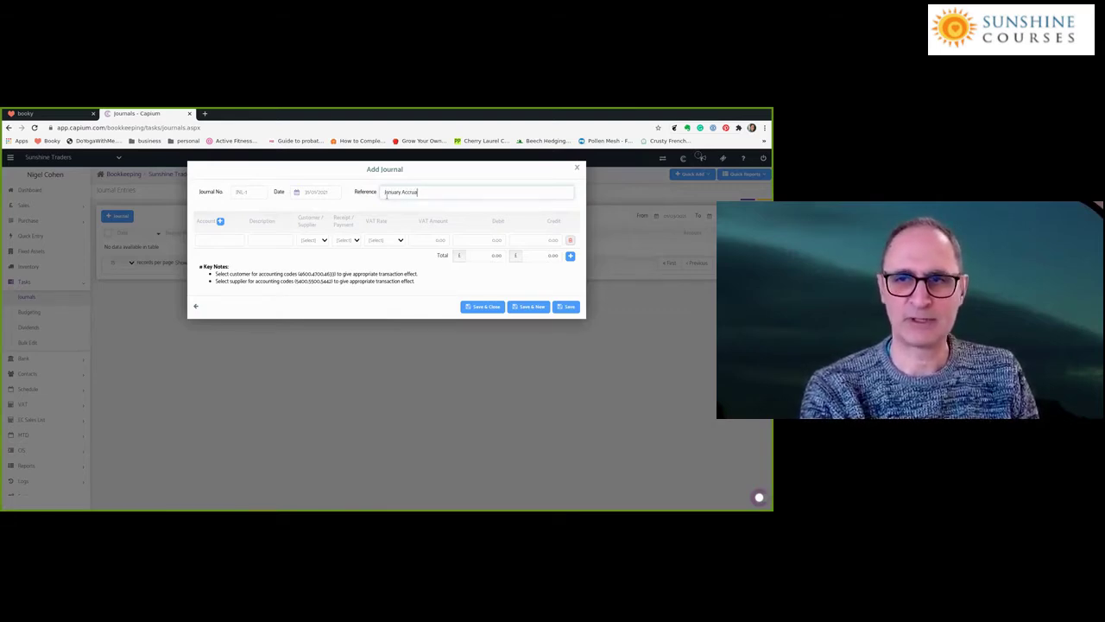
type("ls")
Enter the first journal line for Telephone, Fax & Internet with the description "BT Tel accrual for Jan" and a debit of 100.
left_click(223, 241)
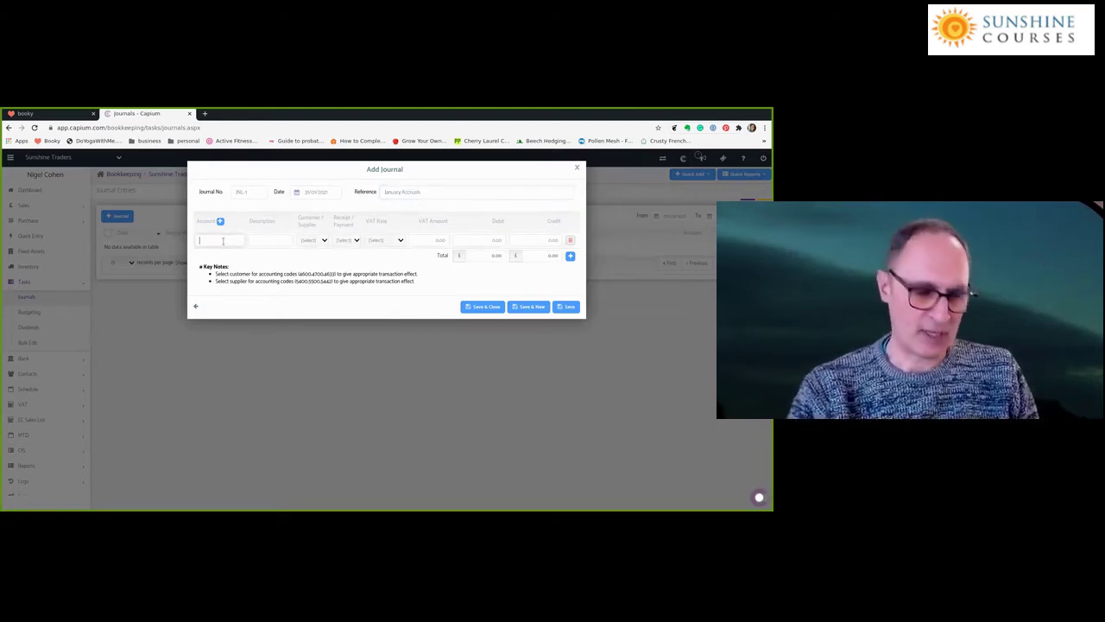
type("tel")
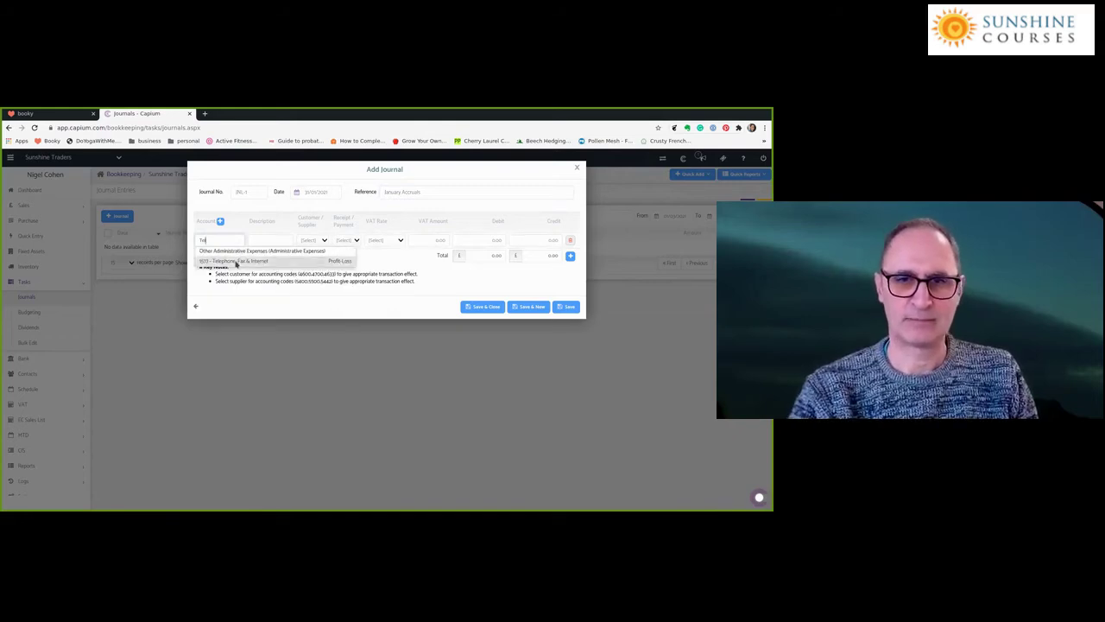
left_click(237, 262)
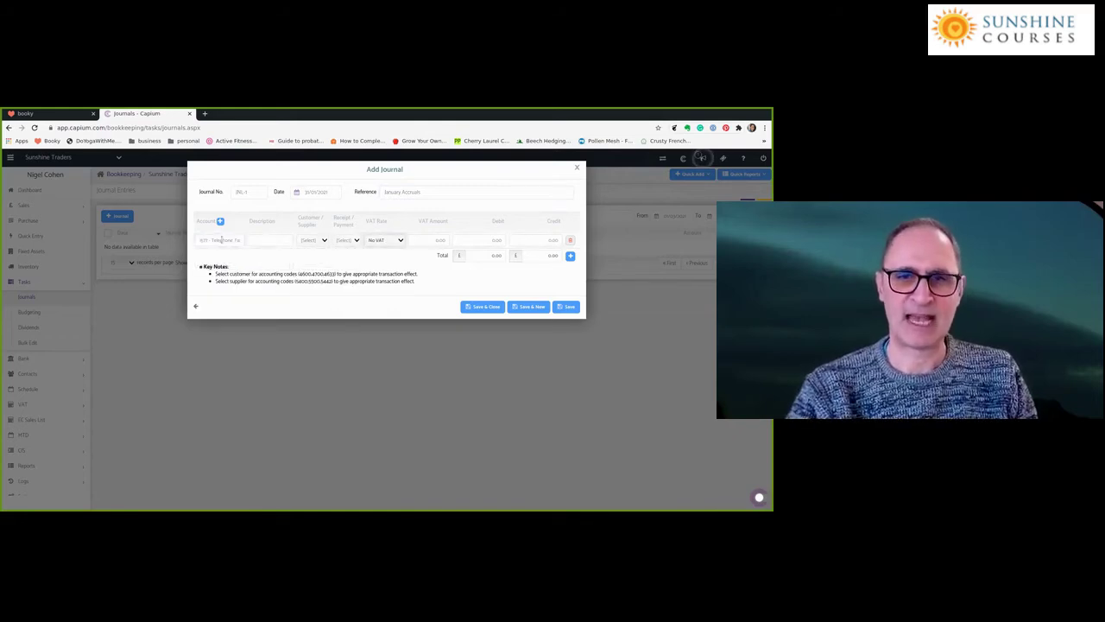
left_click(265, 241)
type("Tel accrual")
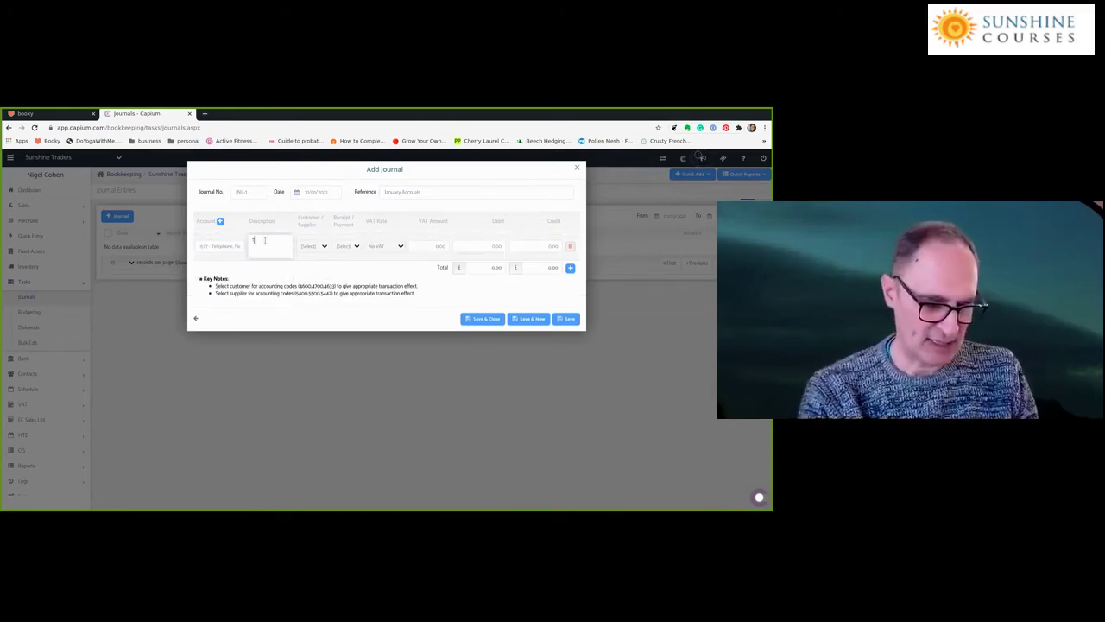
type(" for Jan")
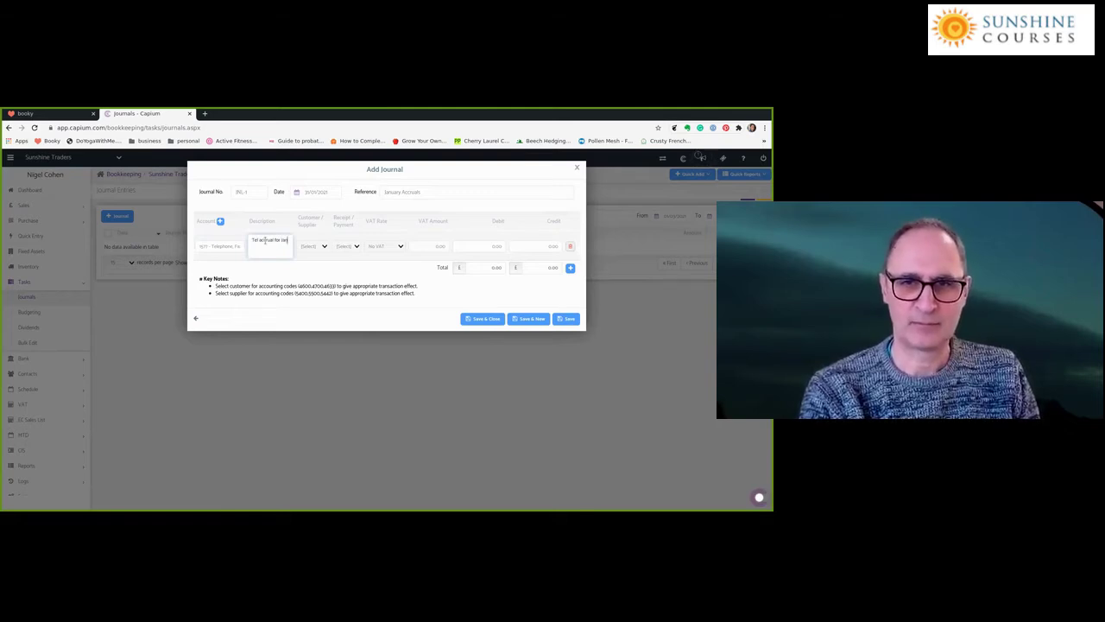
type("BT")
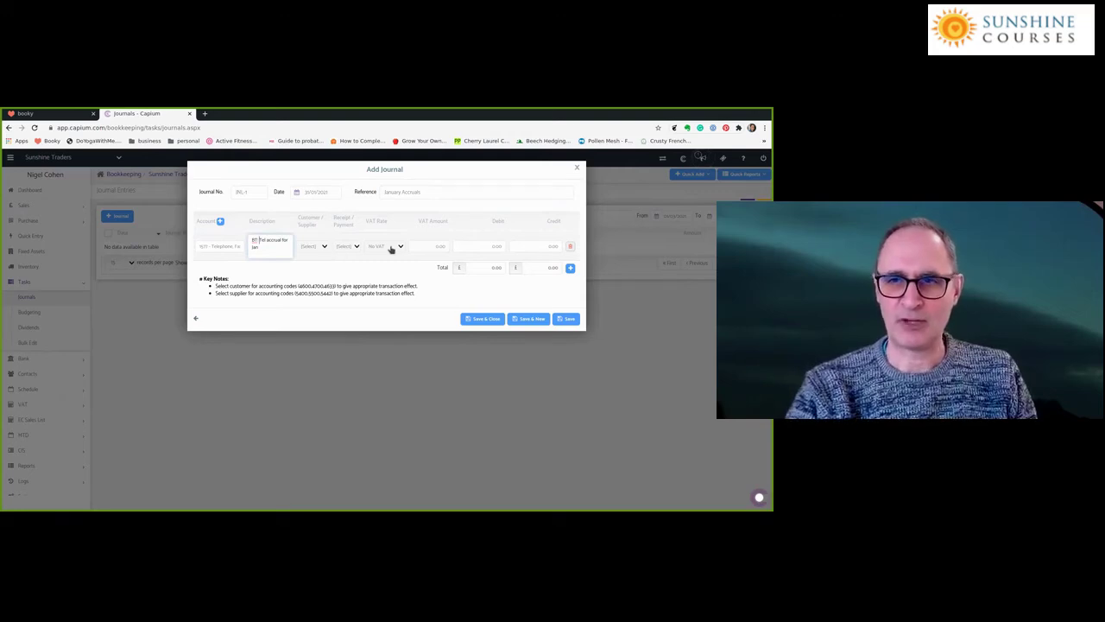
left_click(486, 247)
type("100")
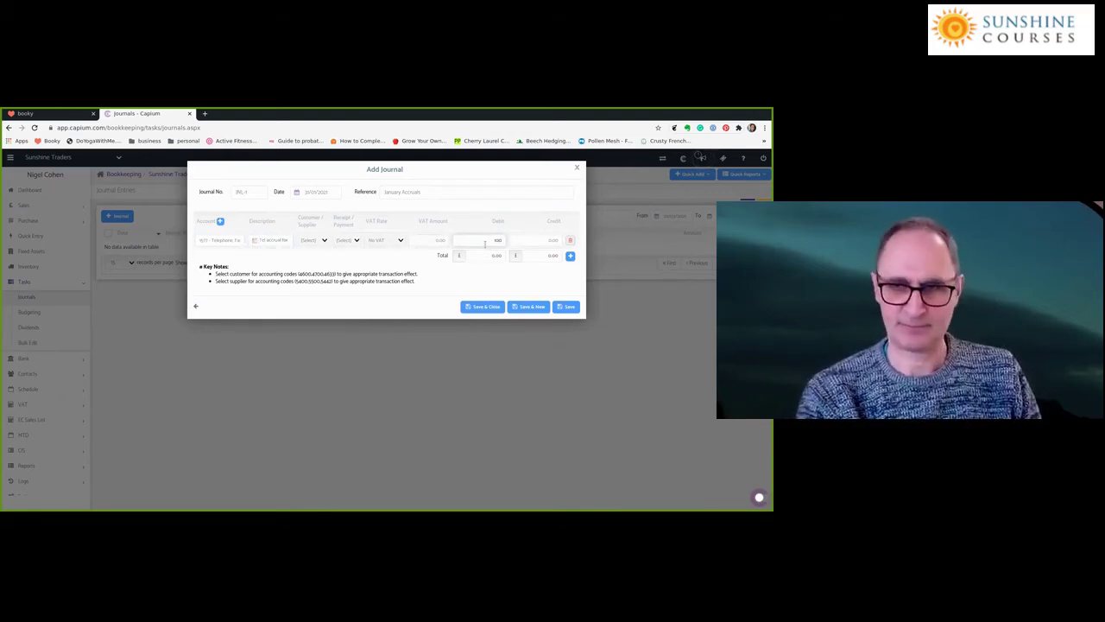
Add a second journal line for Accrued Expenses and copy the first line's description into it.
key("Tab")
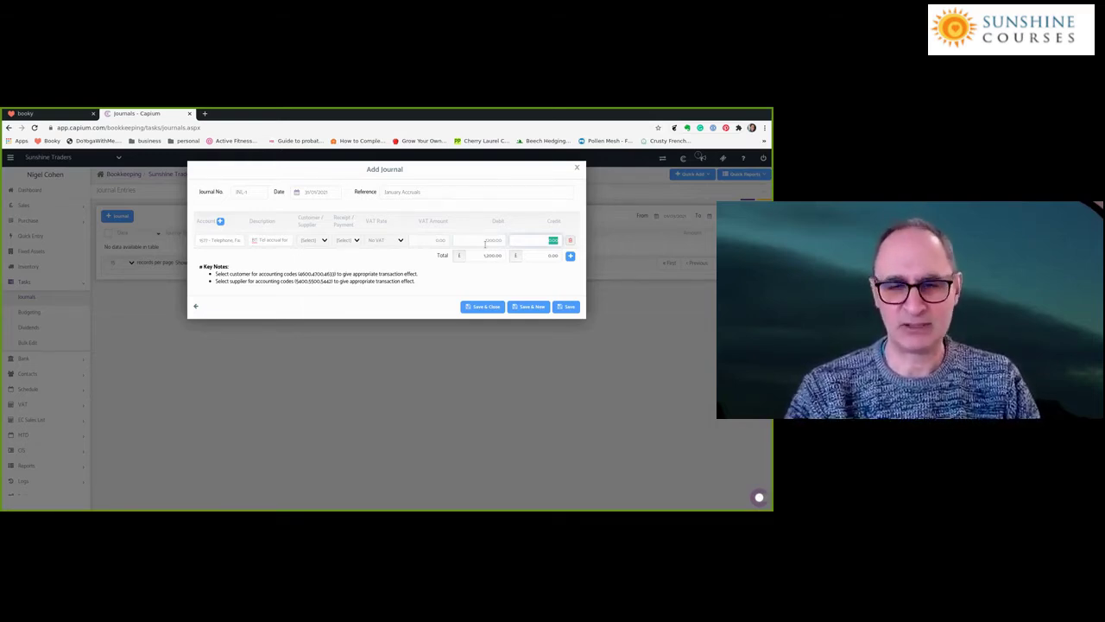
left_click(570, 257)
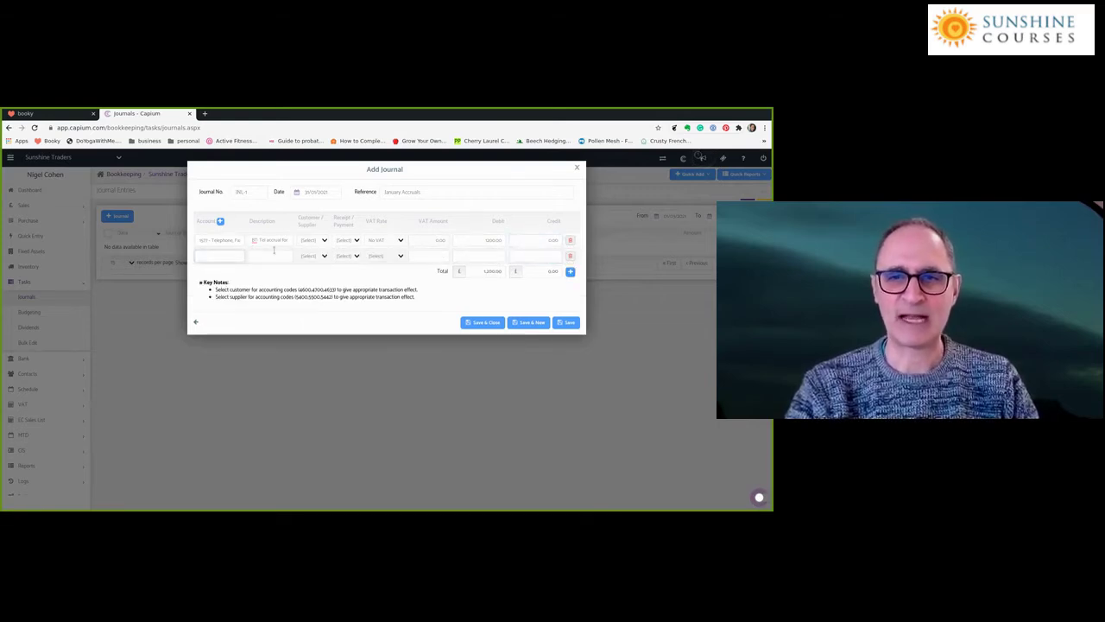
left_click(225, 257)
type("Ac")
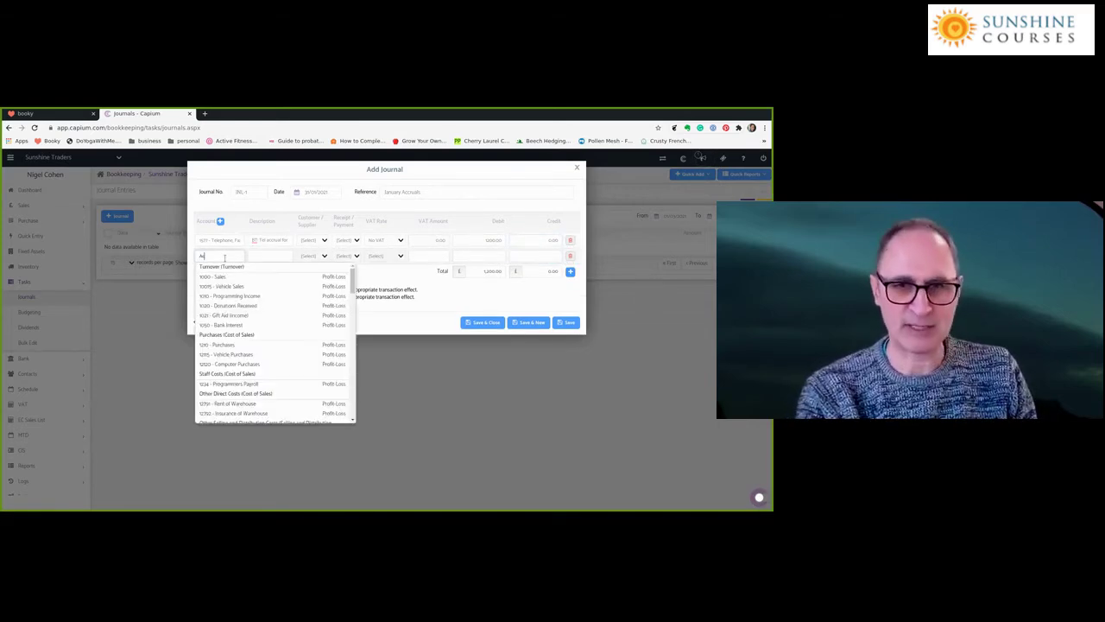
type("cr")
left_click(234, 298)
triple_click(262, 241)
key("ctrl+c")
left_click(264, 262)
key("ctrl+v")
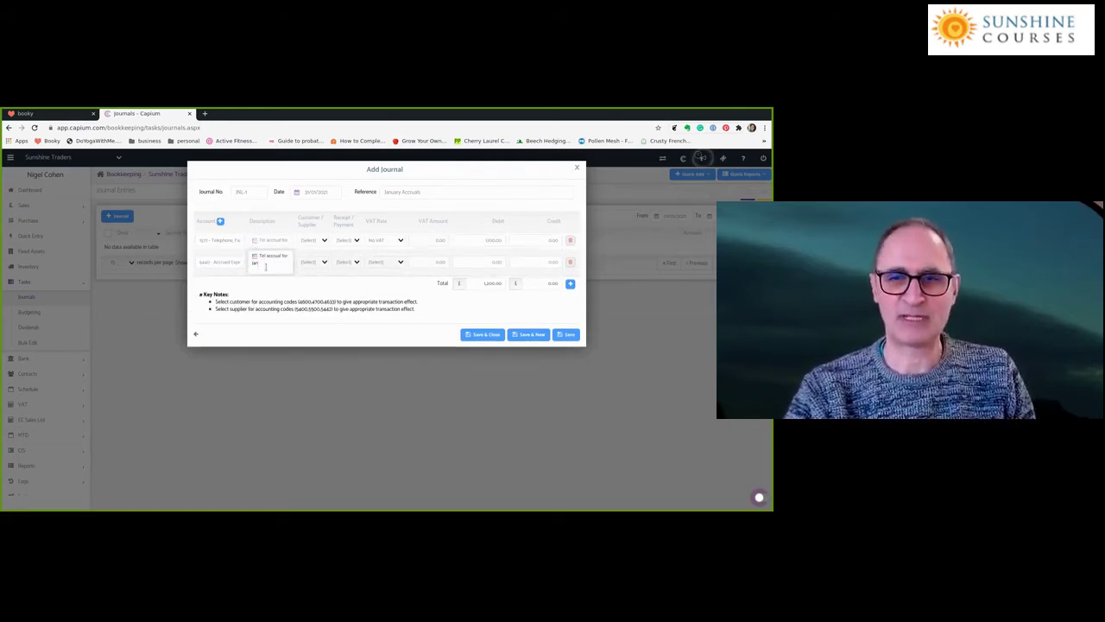
Enter a credit of 1200 on the Accrued Expenses line, then save and close the journal.
left_click(544, 262)
type("1200")
key("Tab")
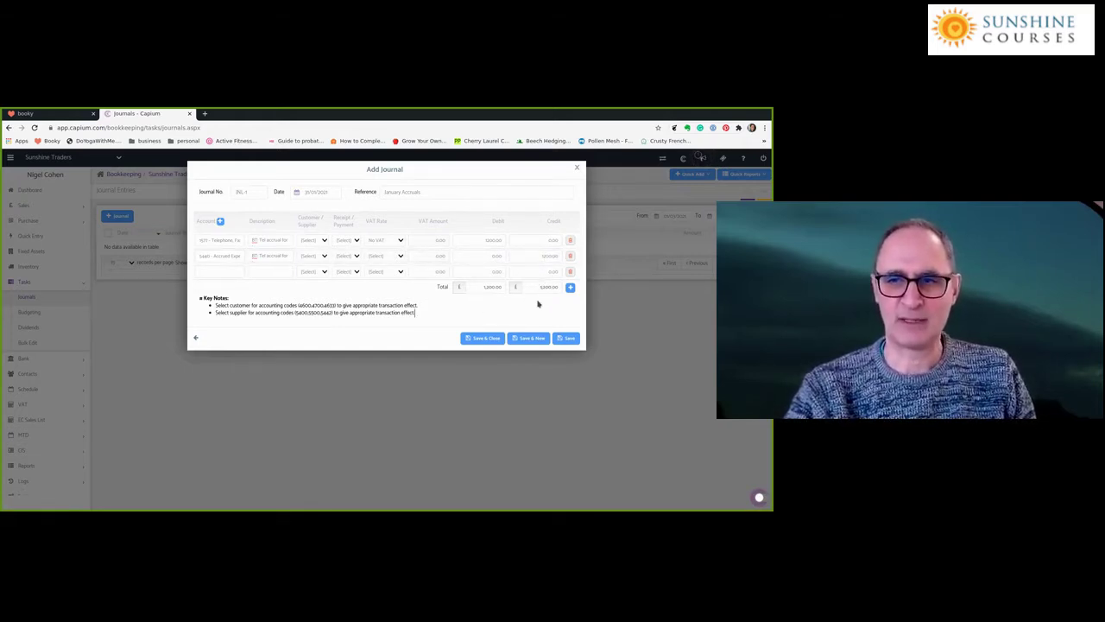
left_click(484, 339)
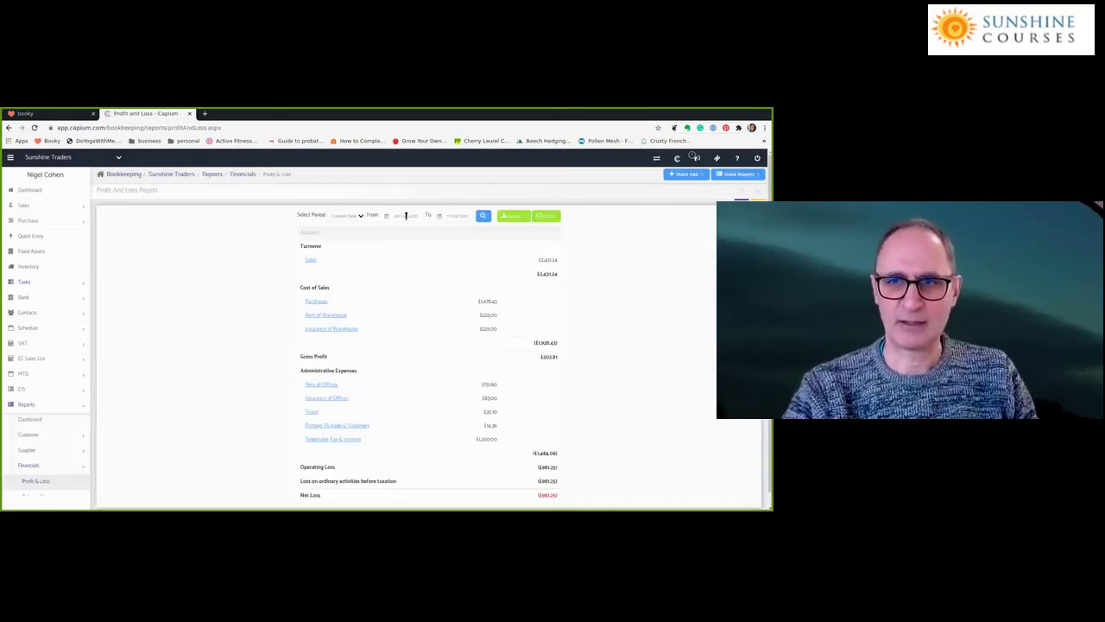
Run the Profit and Loss report for the period from 01/01/2020 to 31/01/2021.
left_click(406, 216)
left_click(389, 232)
left_click(389, 231)
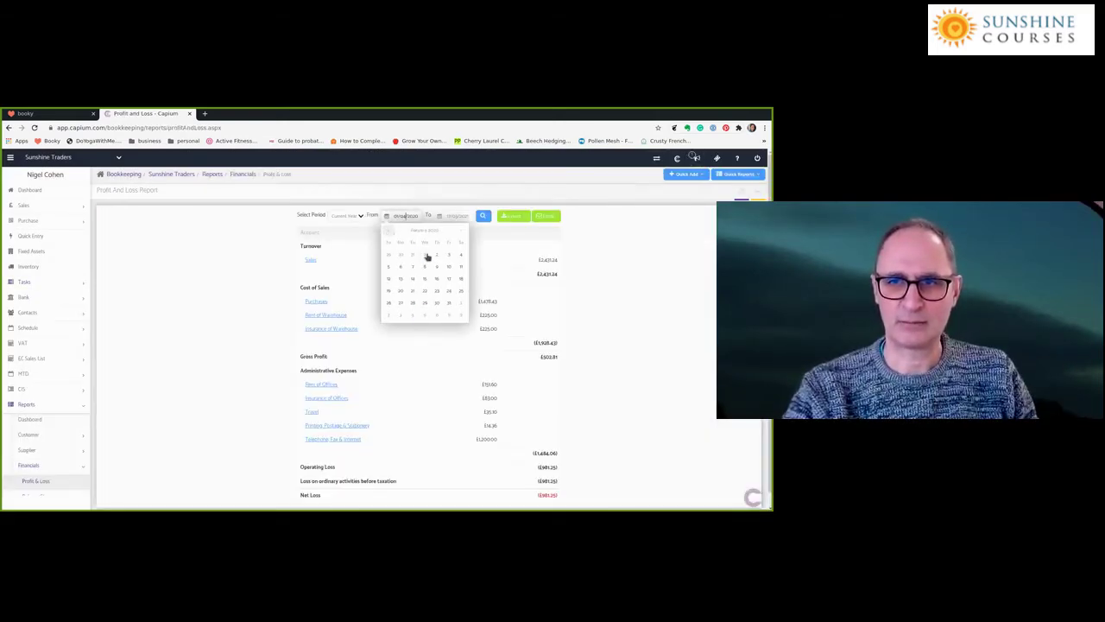
left_click(457, 216)
left_click(441, 231)
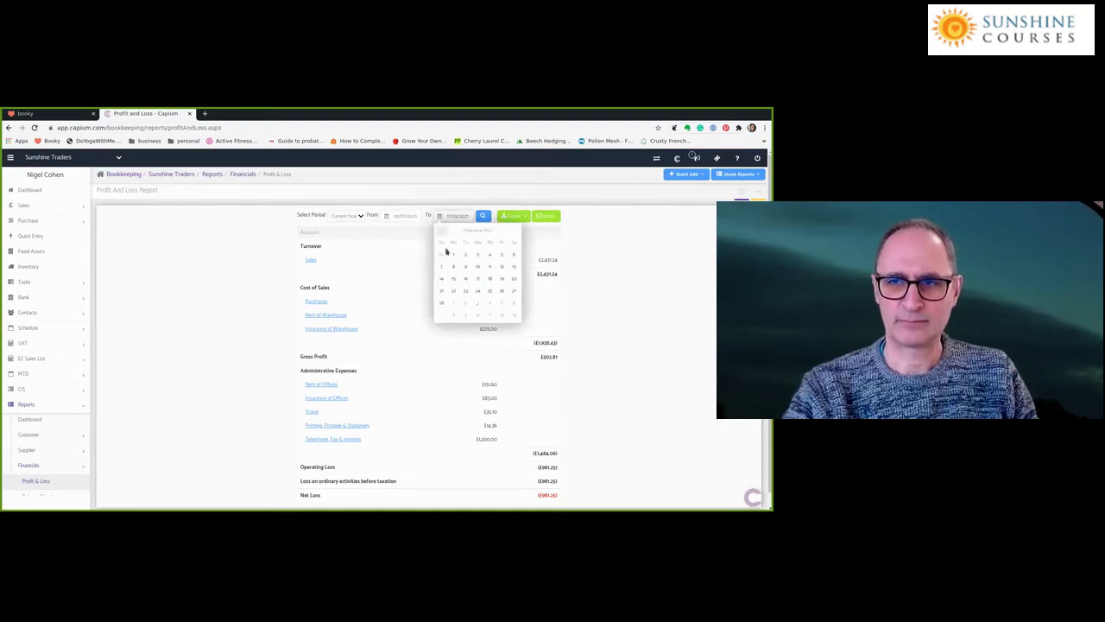
left_click(447, 313)
left_click(484, 216)
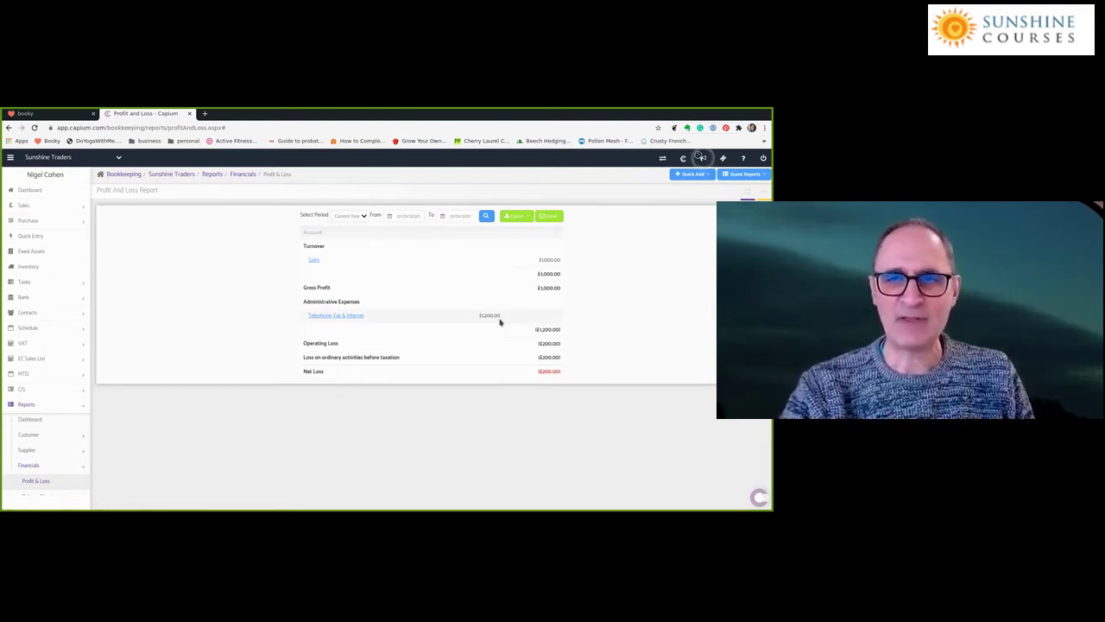
Open the Balance Sheet report and run it with the end date 31/01/2021.
left_click(765, 174)
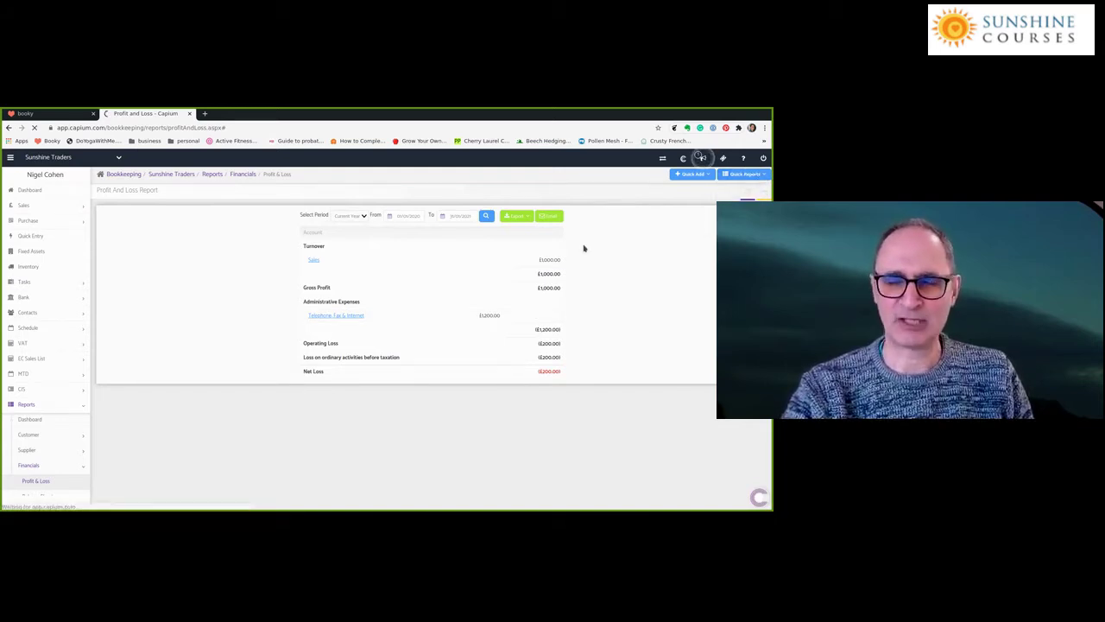
left_click(457, 217)
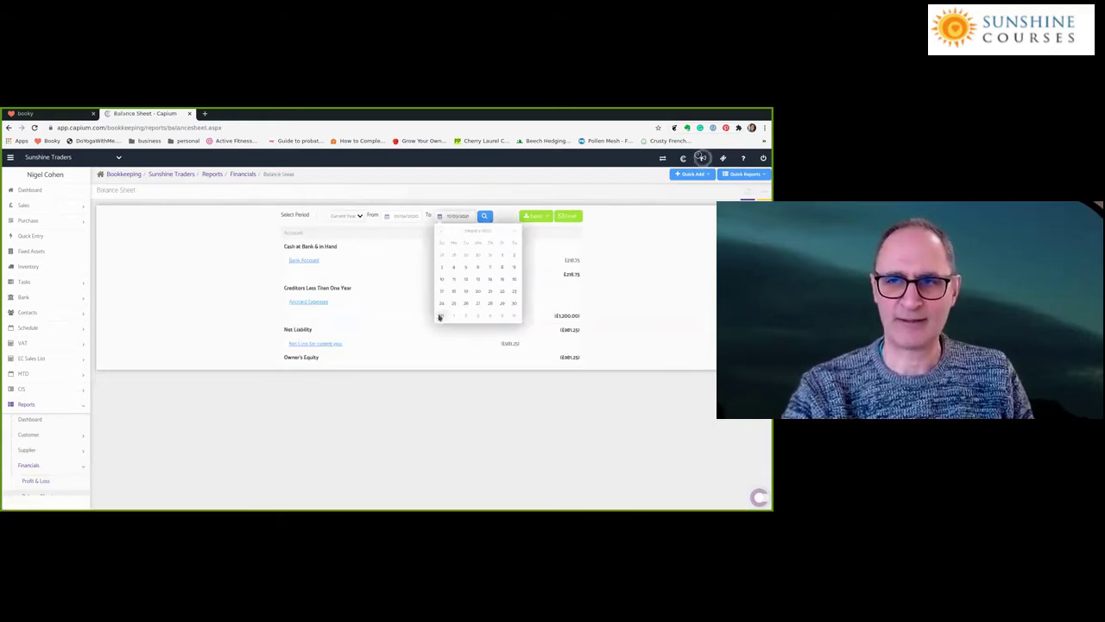
left_click(439, 318)
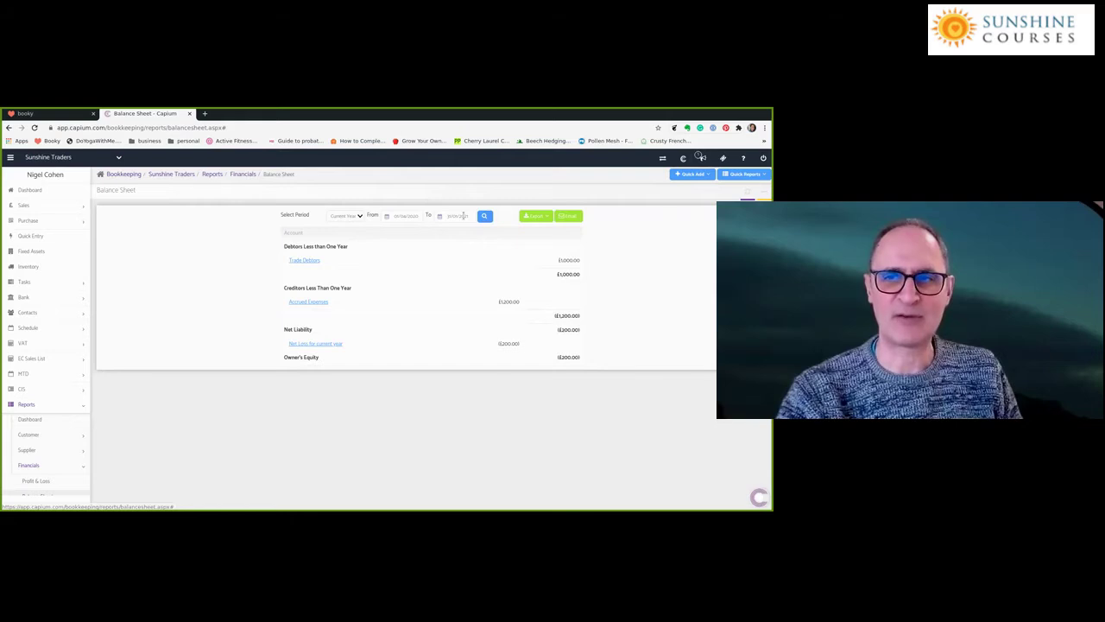
Rerun the Balance Sheet with the end date 28/02/2021.
left_click(456, 216)
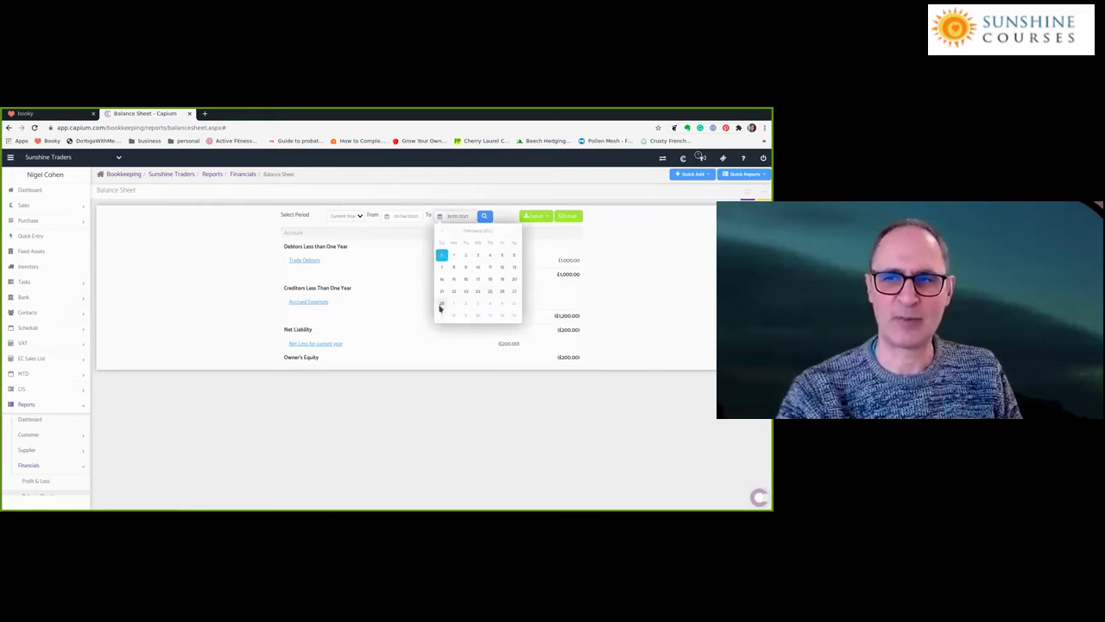
left_click(442, 307)
left_click(484, 216)
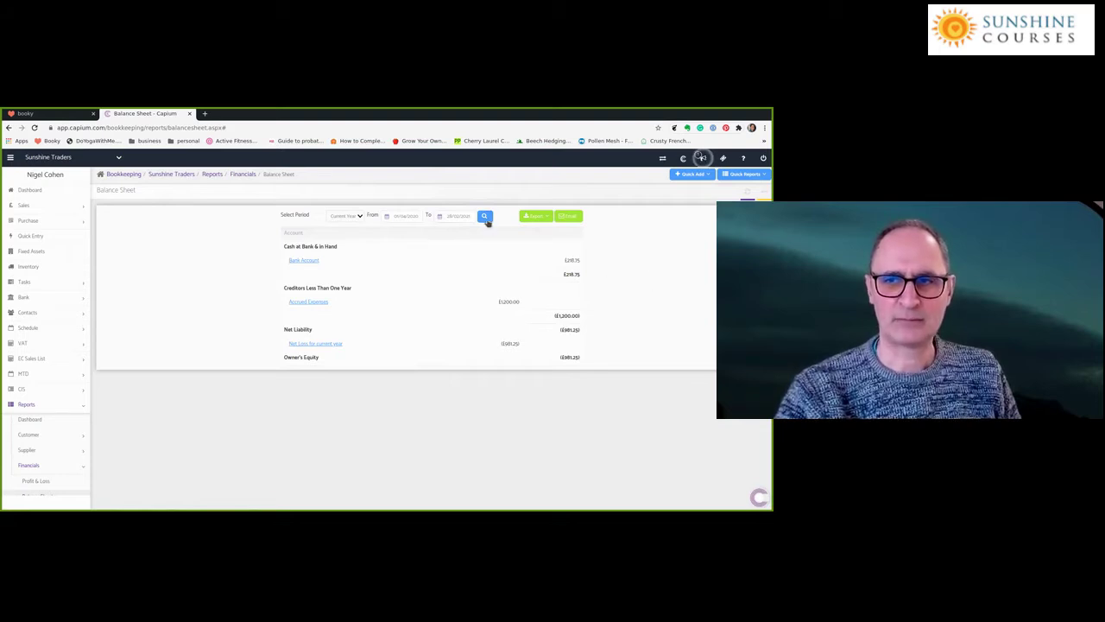
View the current year's Profit and Loss report again, and open the list of purchases.
left_click(744, 175)
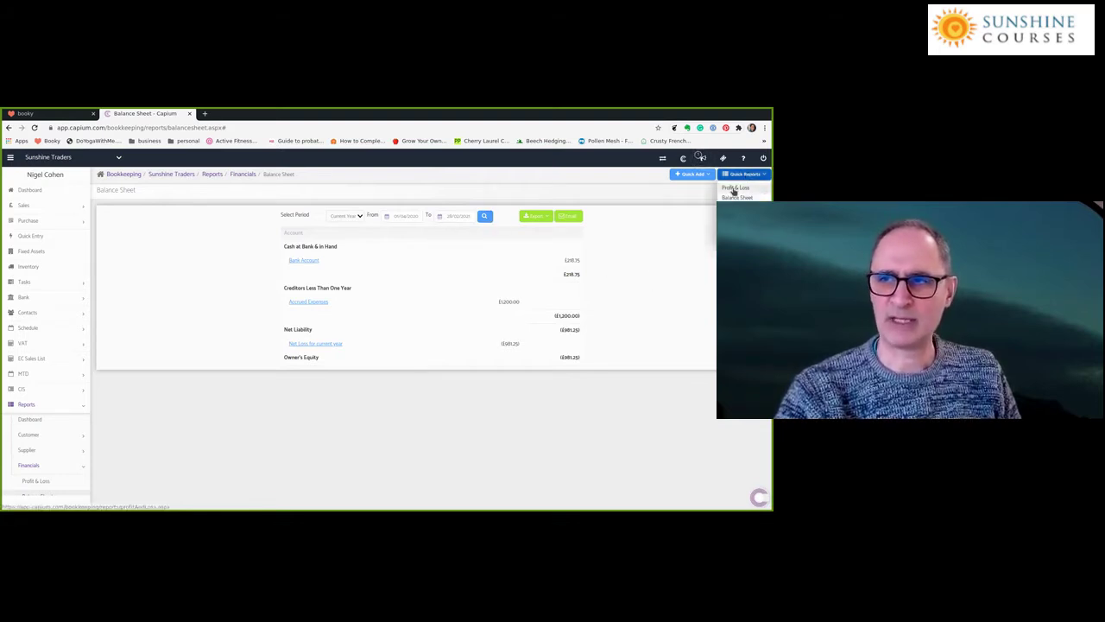
left_click(735, 188)
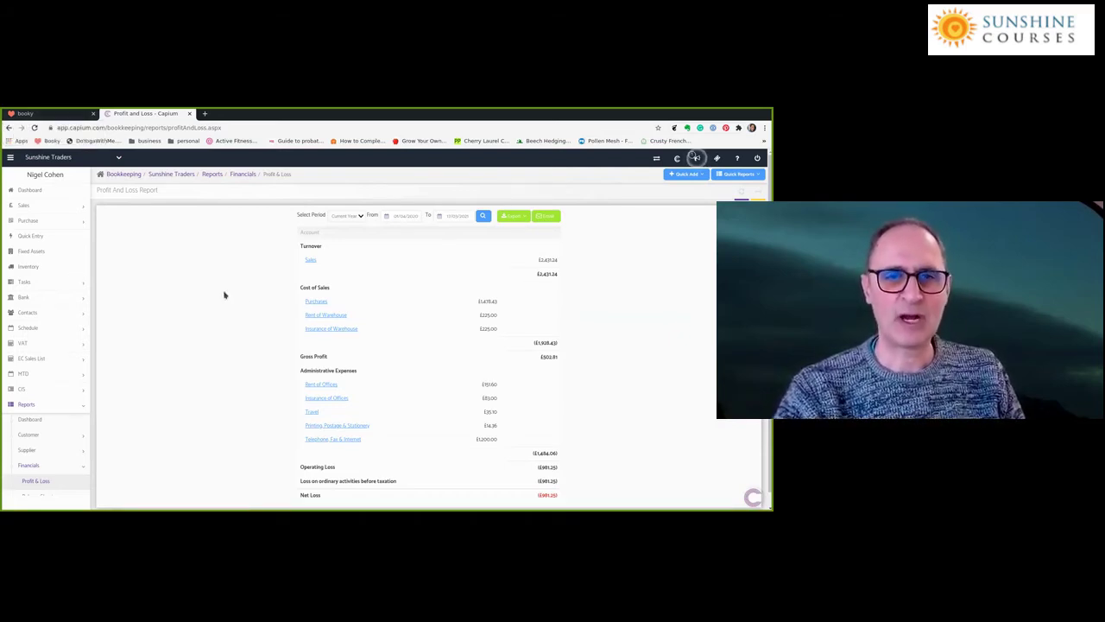
left_click(31, 221)
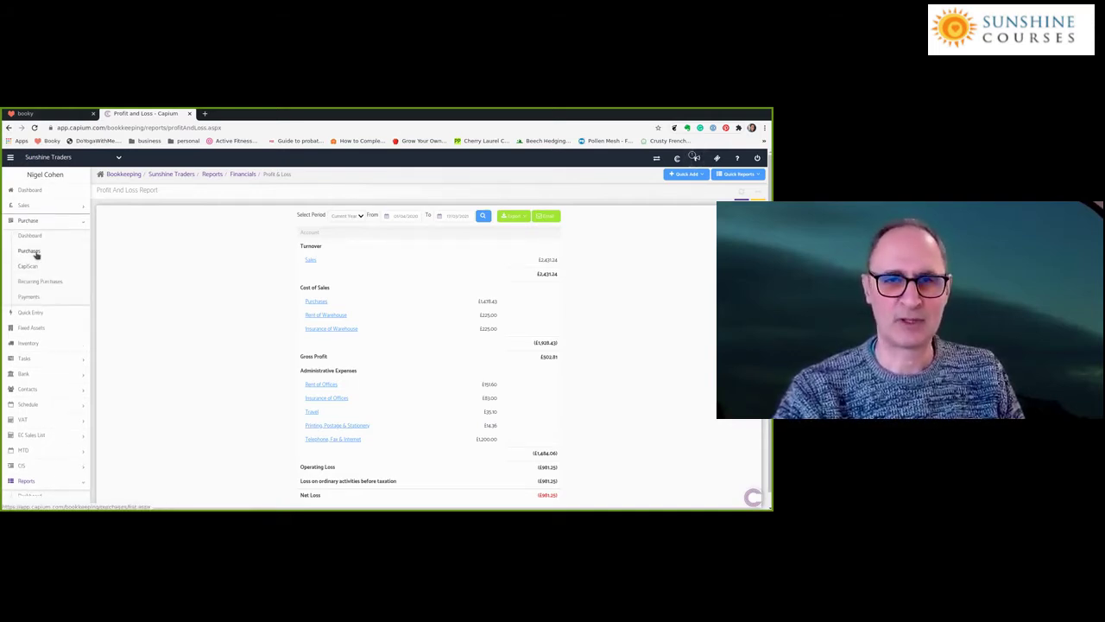
left_click(32, 251)
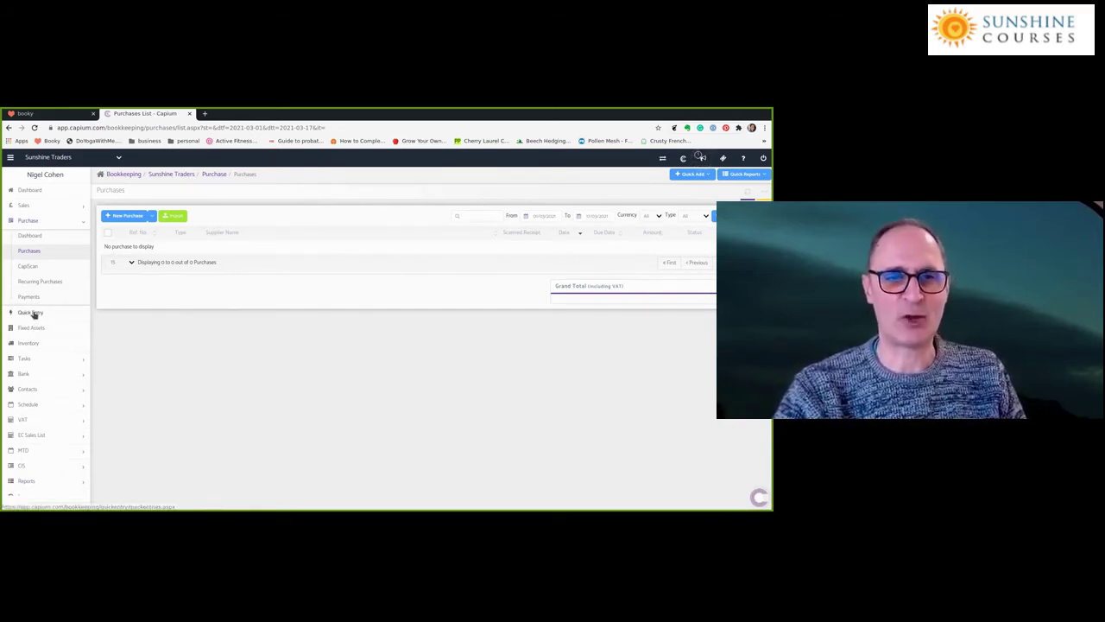
List the journals from January 2021 onwards and view the details of the January Accruals journal.
left_click(25, 359)
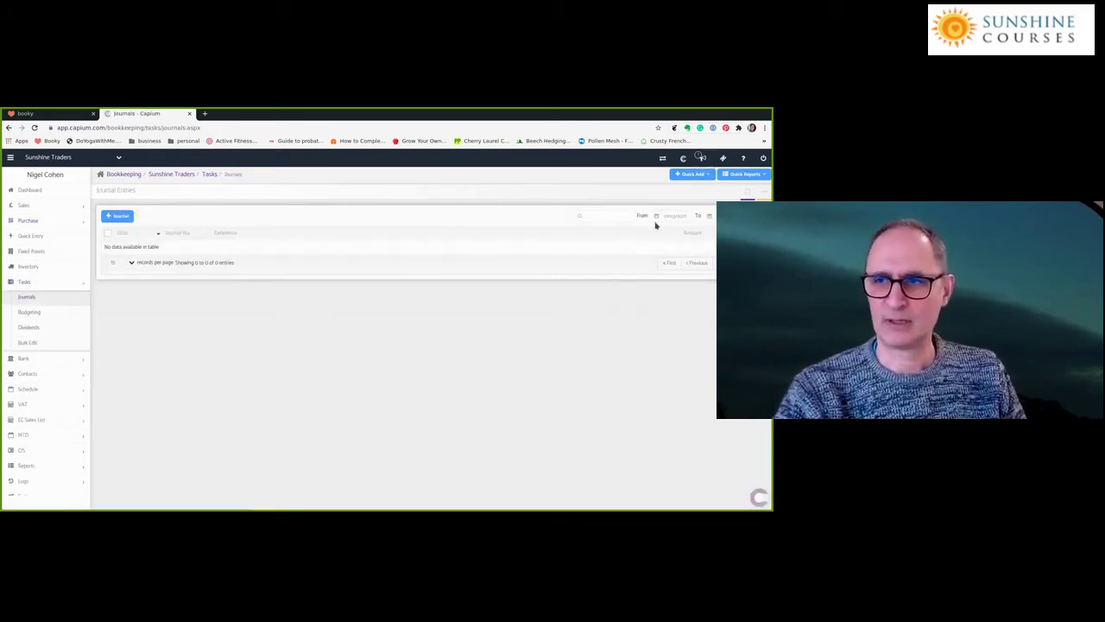
left_click(658, 218)
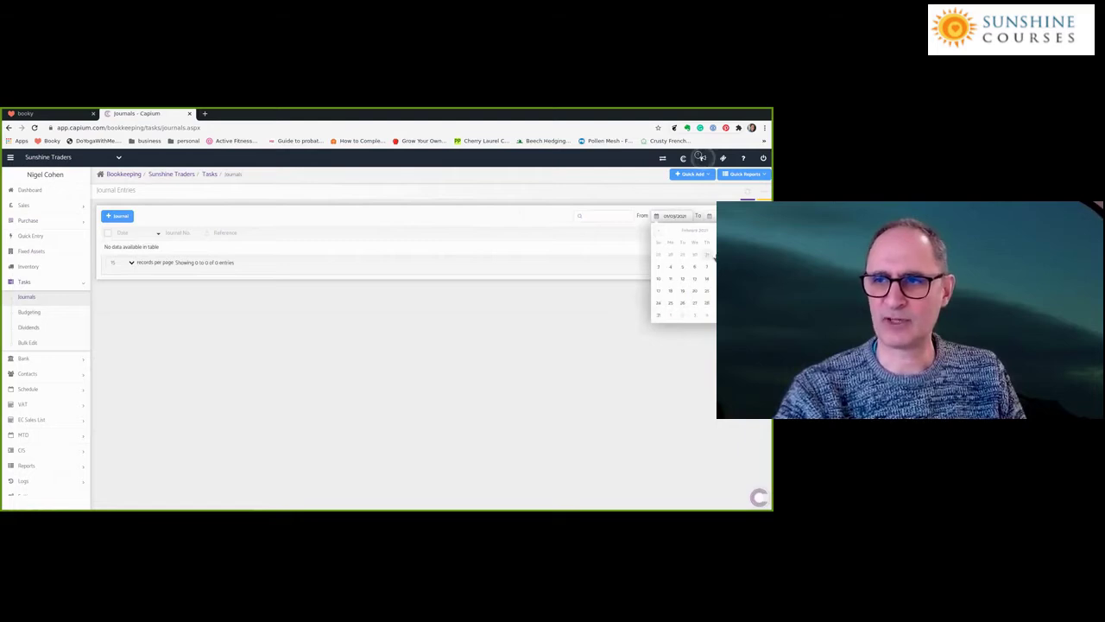
left_click(686, 253)
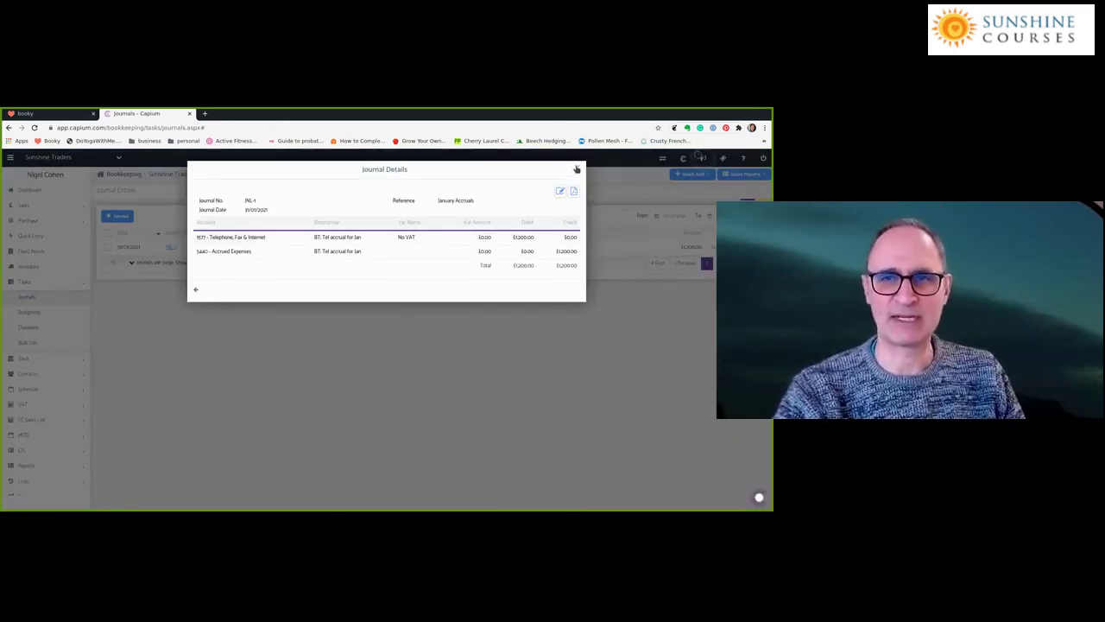
left_click(549, 363)
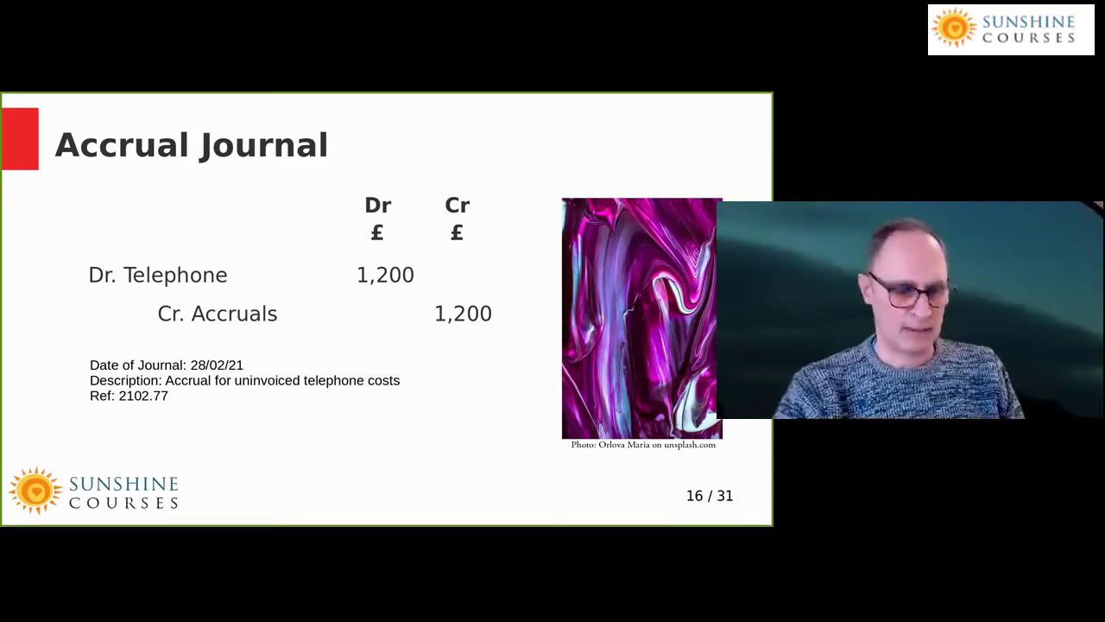
key("alt+Tab")
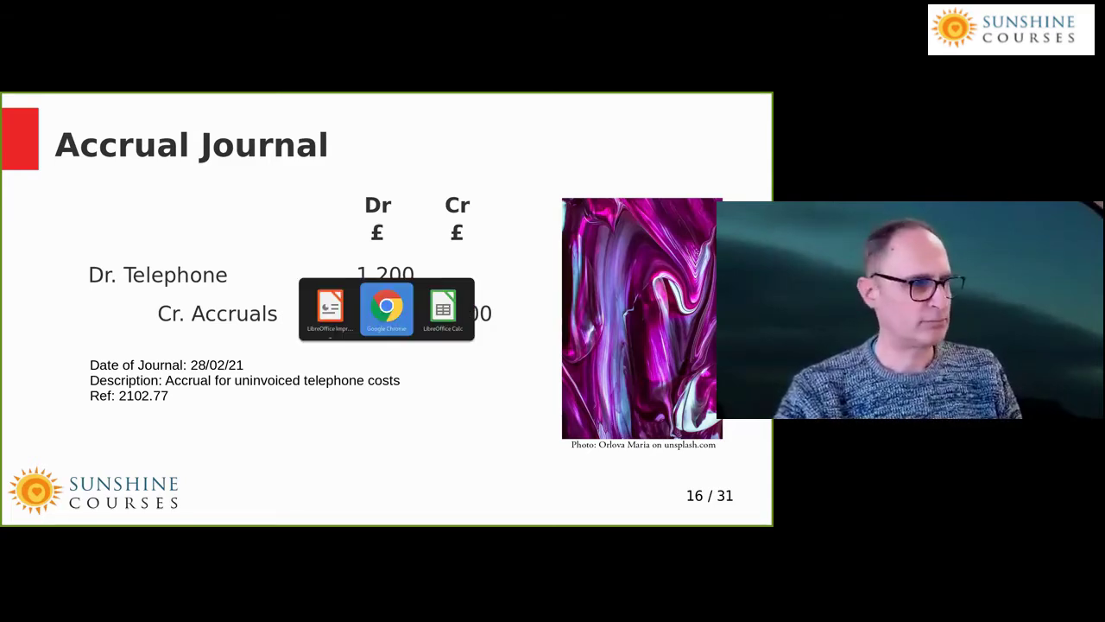
key("alt+shift+Tab")
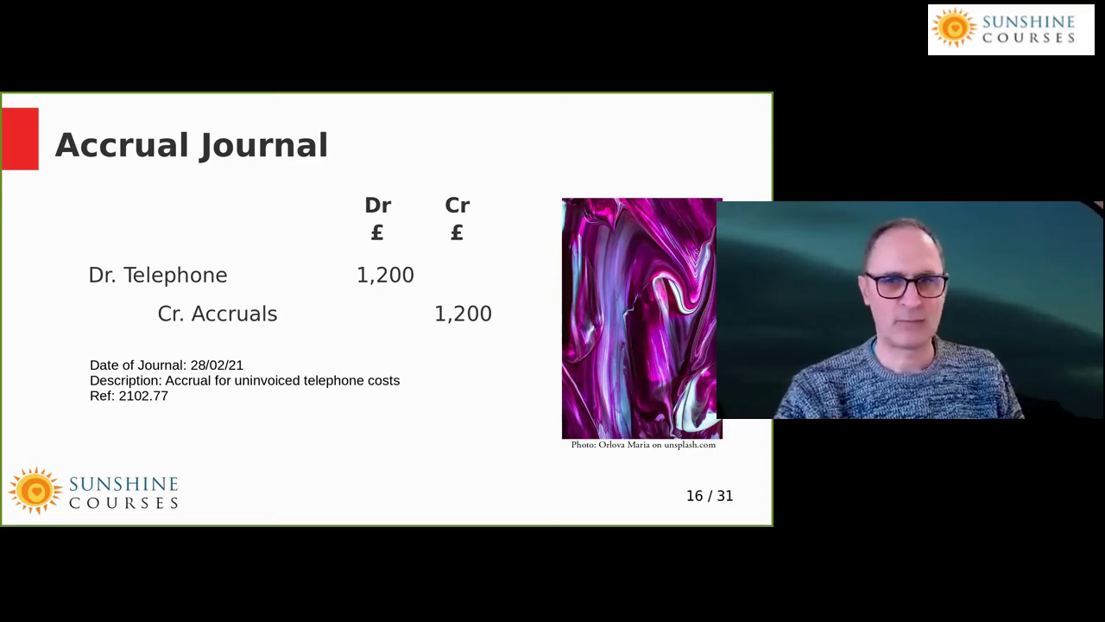